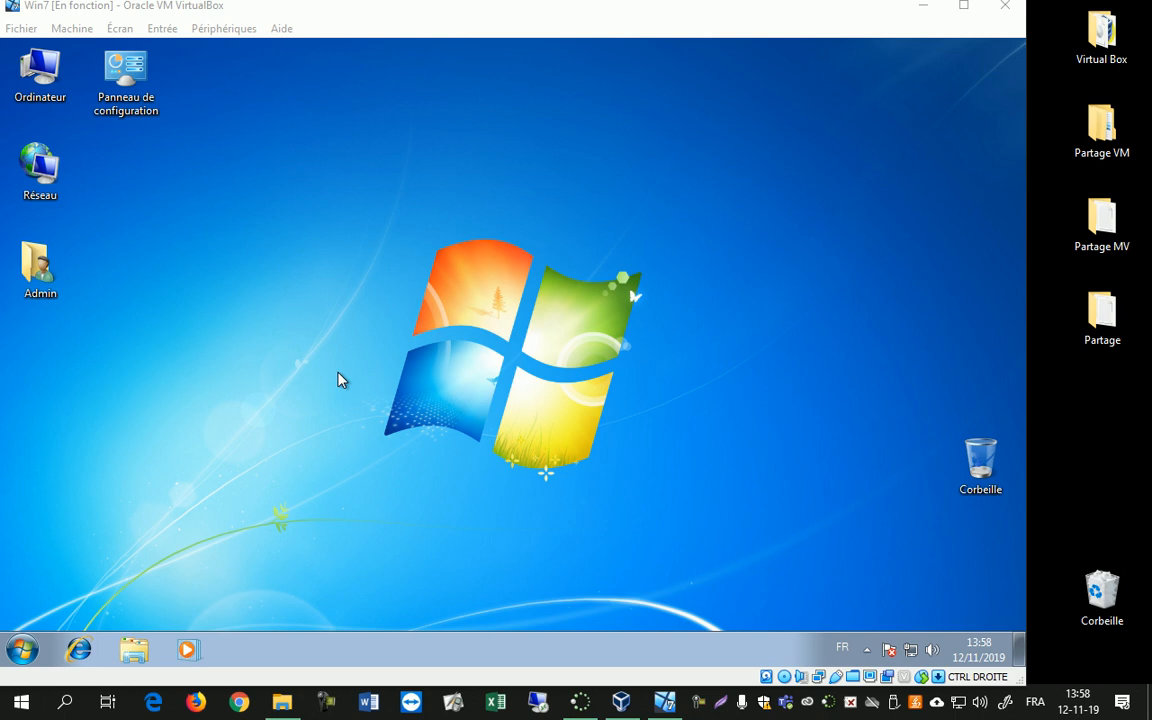
{"action": "left_click", "coordinate": [113, 76]}
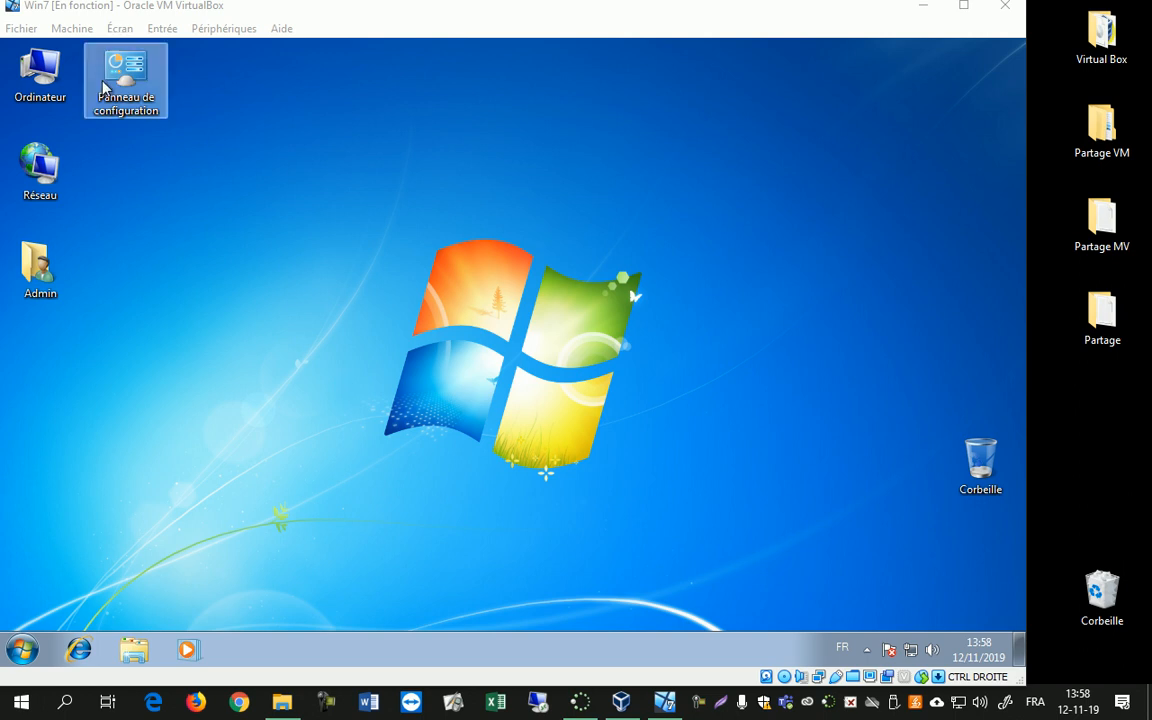
{"action": "double_click", "coordinate": [113, 76]}
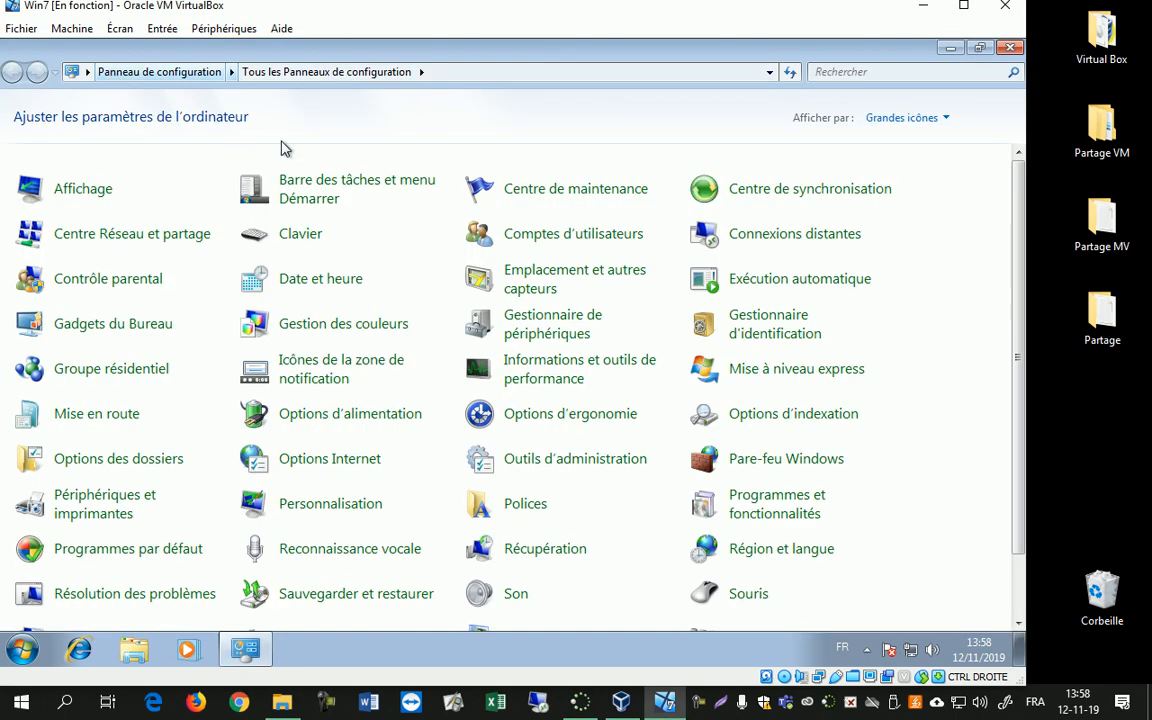
{"action": "left_click", "coordinate": [905, 118]}
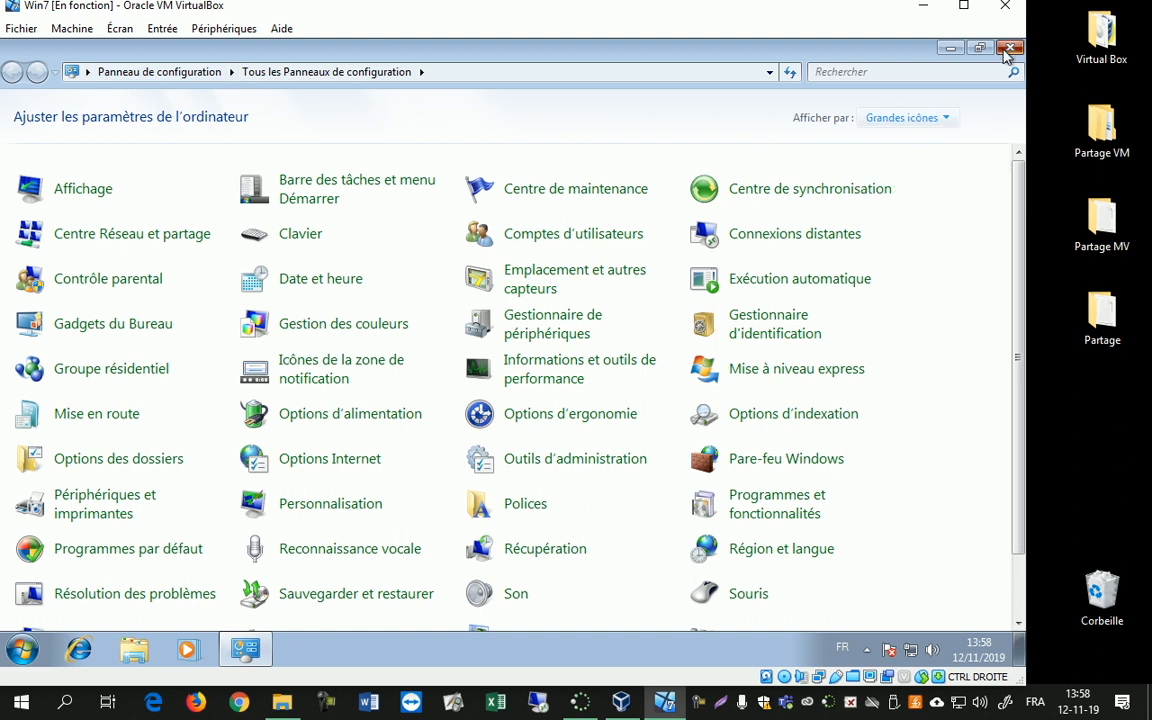
{"action": "left_click", "coordinate": [1010, 47]}
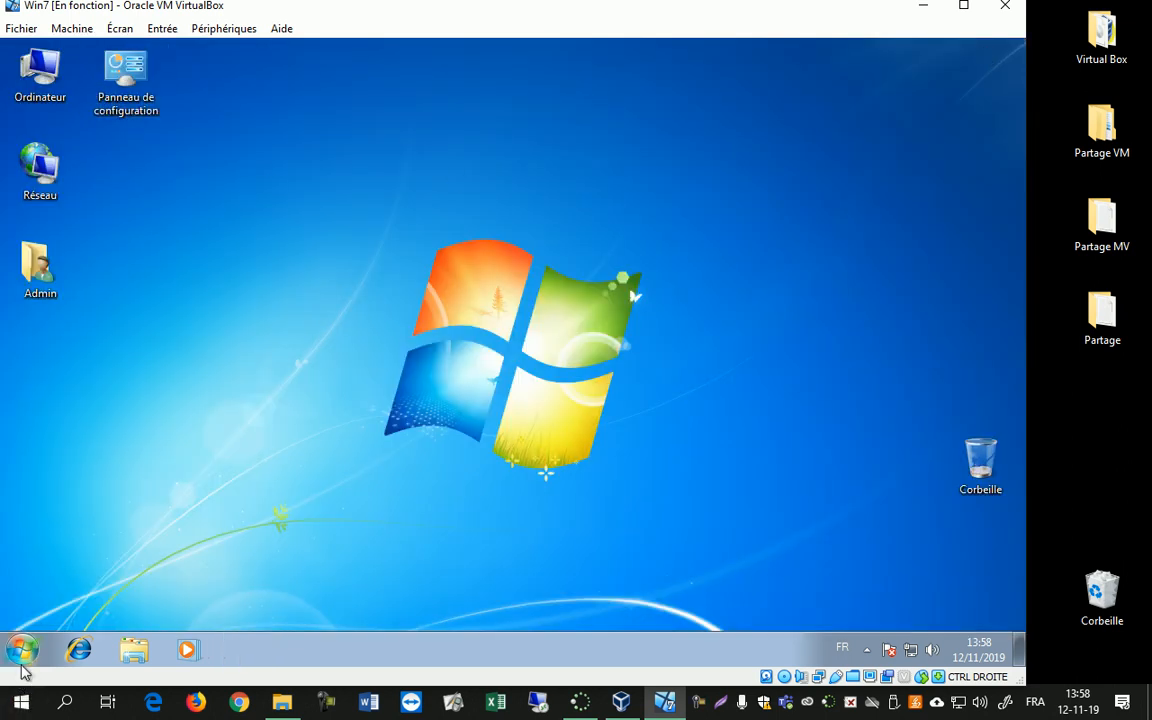
Step: Find the Panneau de configuration by searching the Start menu for "panne" and open it
{"action": "left_click", "coordinate": [22, 650]}
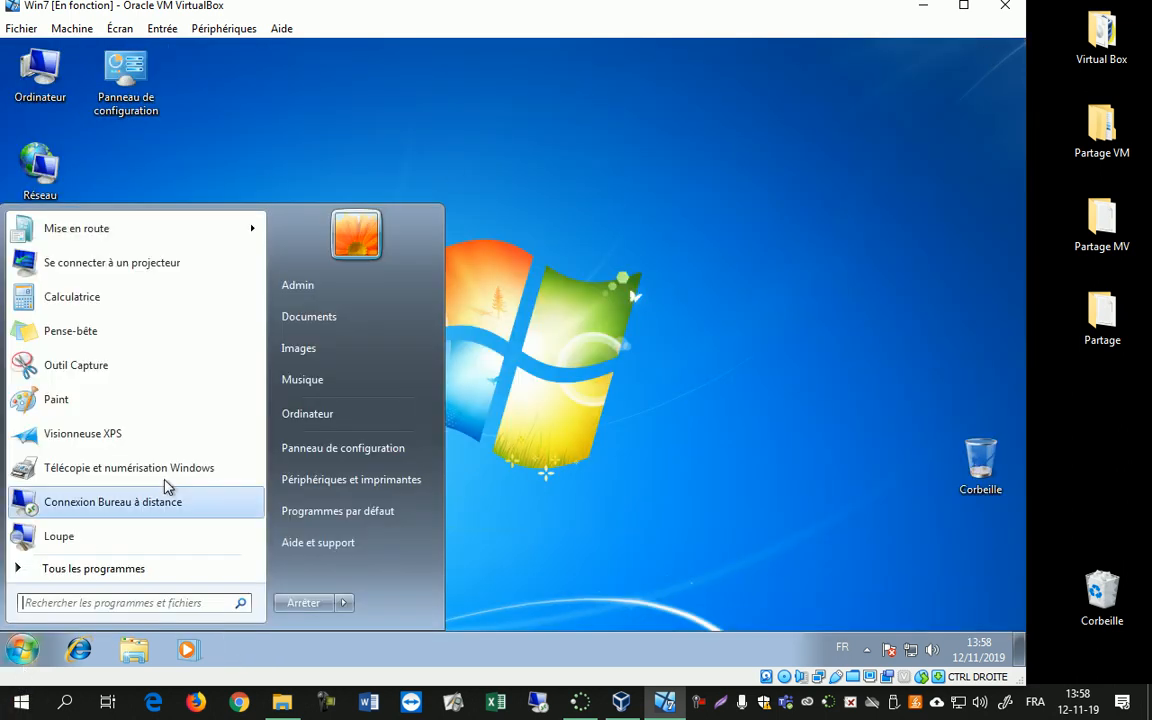
{"action": "left_click", "coordinate": [121, 603]}
{"action": "type", "text": "panne"}
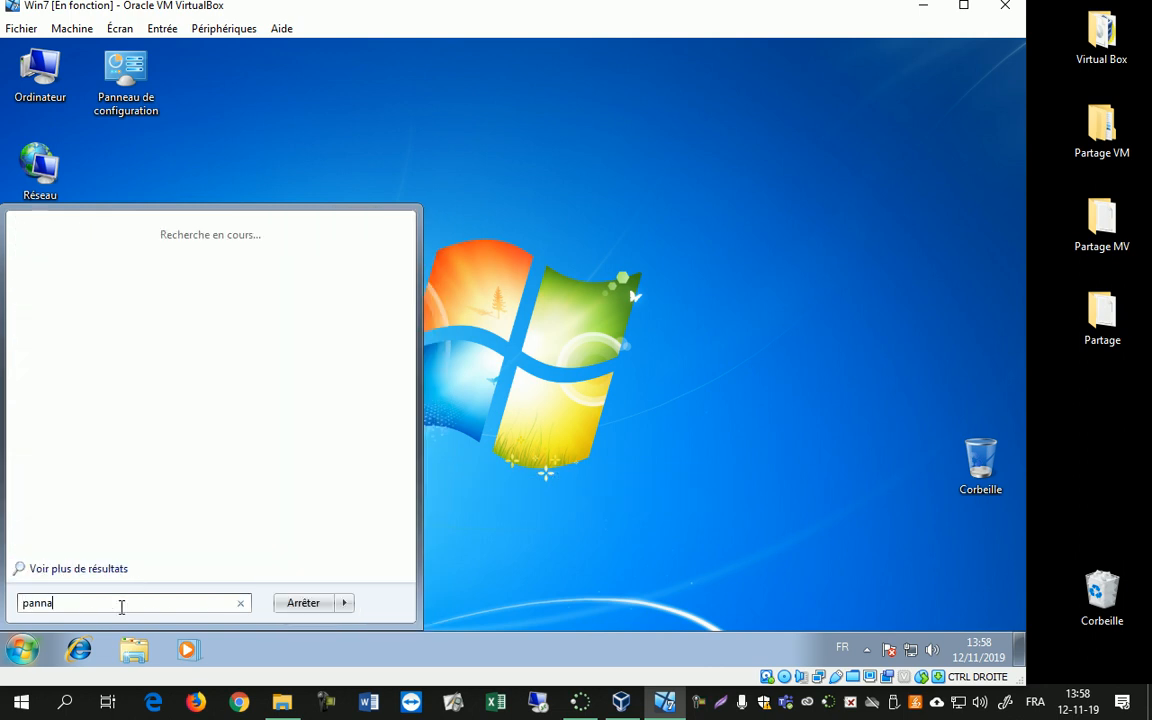
{"action": "key", "text": "Return"}
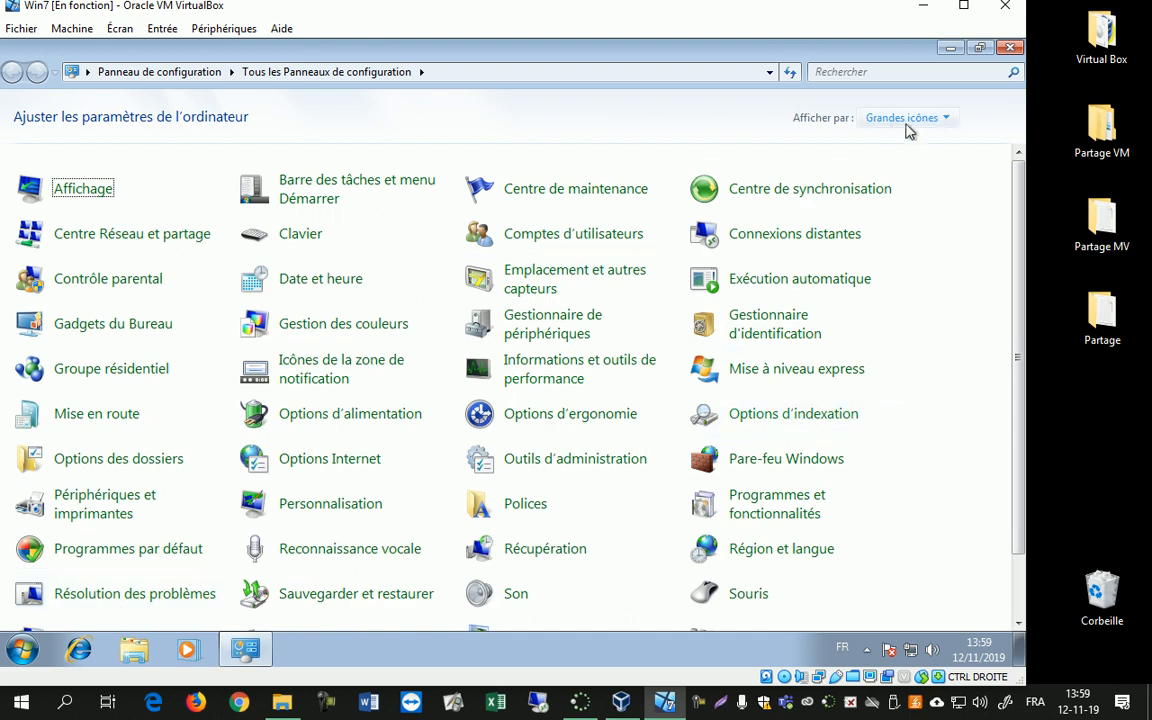
Step: Switch the Panneau de configuration display to Catégorie and back to Grandes icônes
{"action": "left_click", "coordinate": [925, 119]}
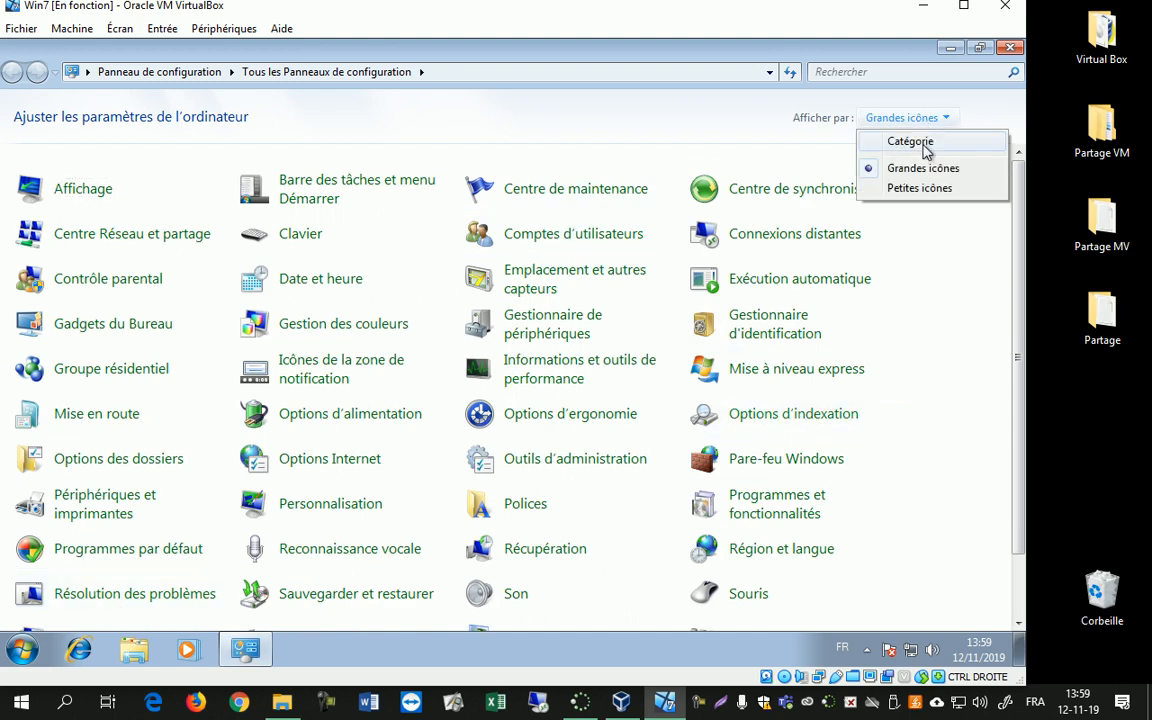
{"action": "left_click", "coordinate": [918, 144]}
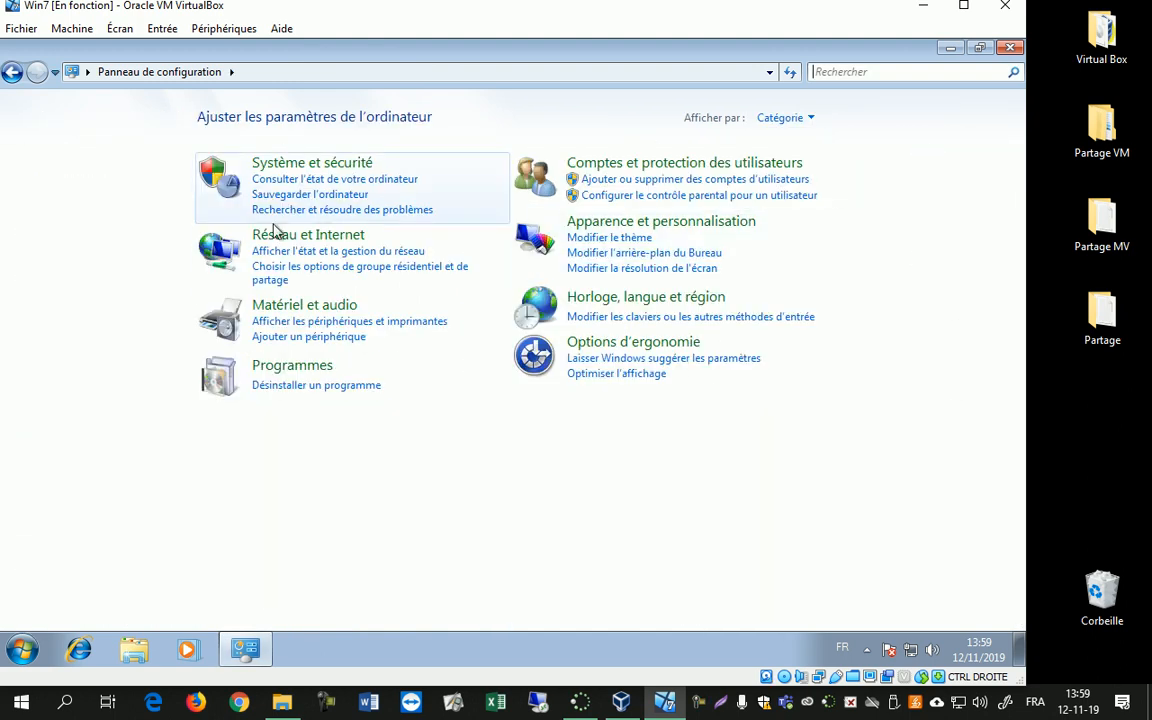
{"action": "left_click", "coordinate": [795, 119]}
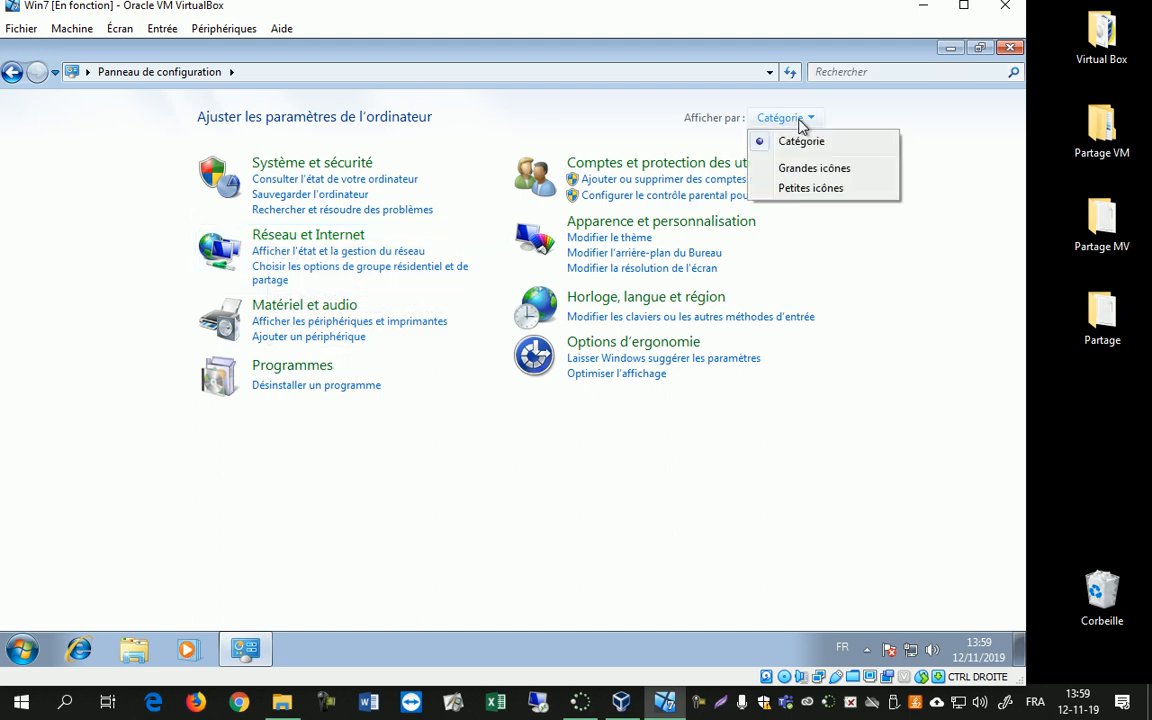
{"action": "left_click", "coordinate": [812, 168]}
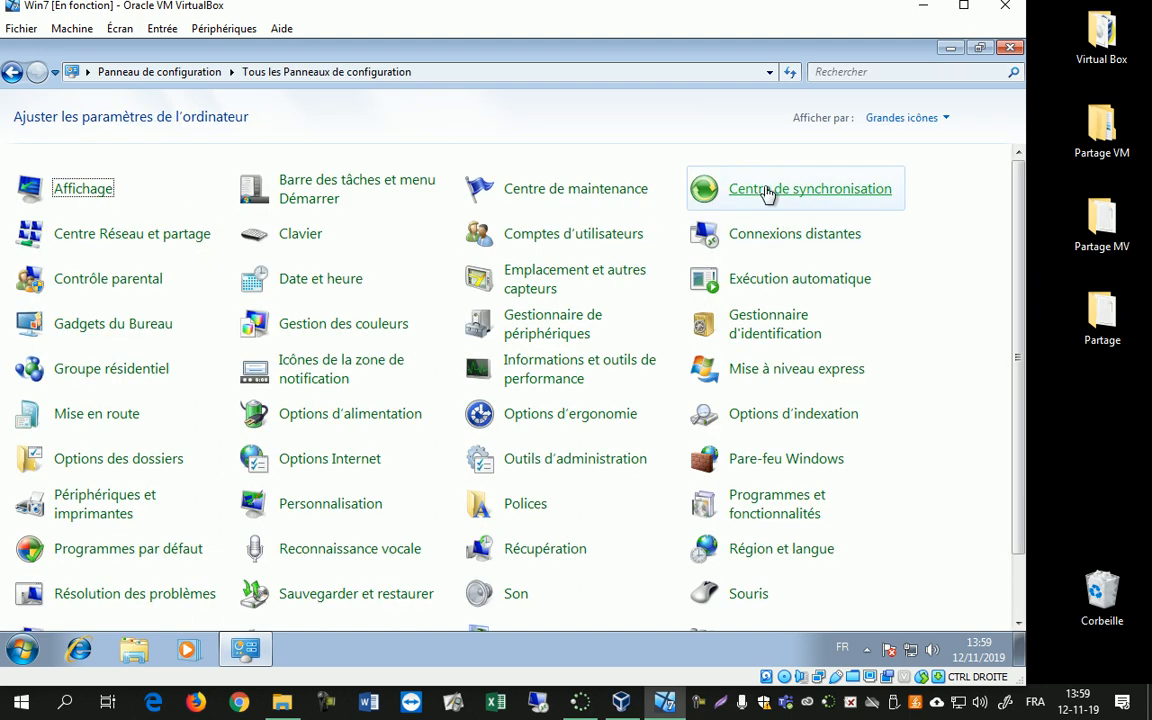
{"action": "scroll", "coordinate": [463, 470], "scroll_direction": "down", "scroll_amount": 1}
{"action": "scroll", "coordinate": [463, 463], "scroll_direction": "up", "scroll_amount": 1}
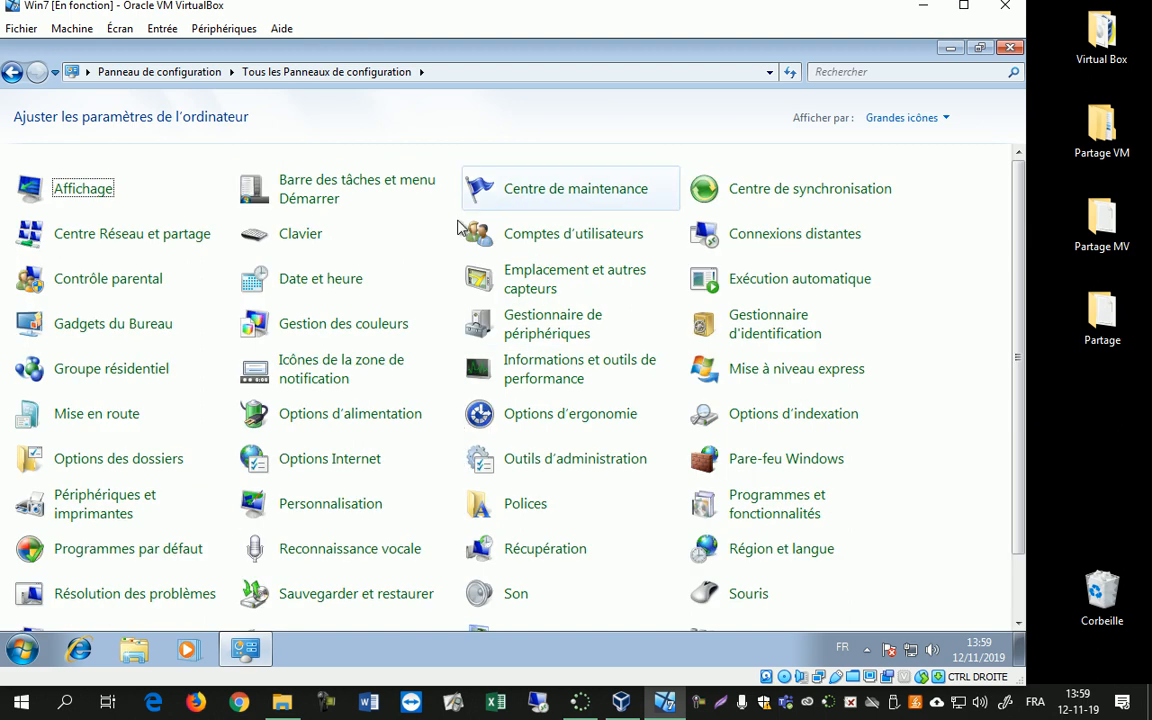
Step: Create a new standard user account named Utilisateur through the account management of Comptes d'utilisateurs
{"action": "left_click", "coordinate": [574, 243]}
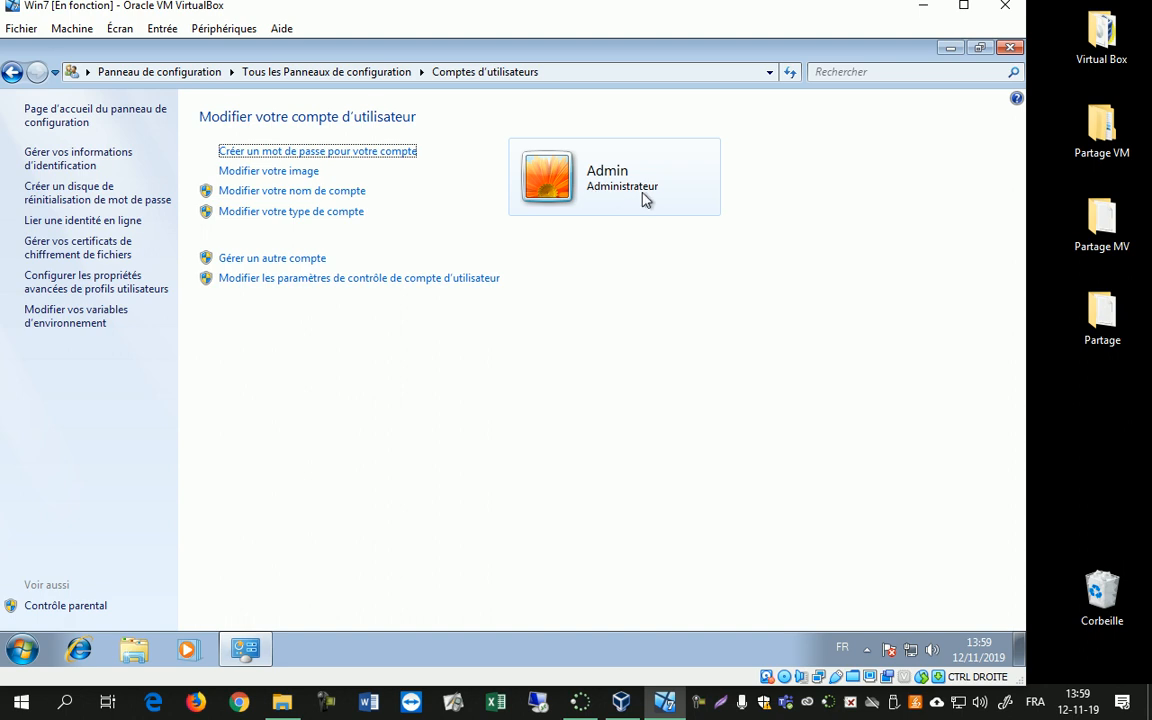
{"action": "left_click", "coordinate": [300, 260]}
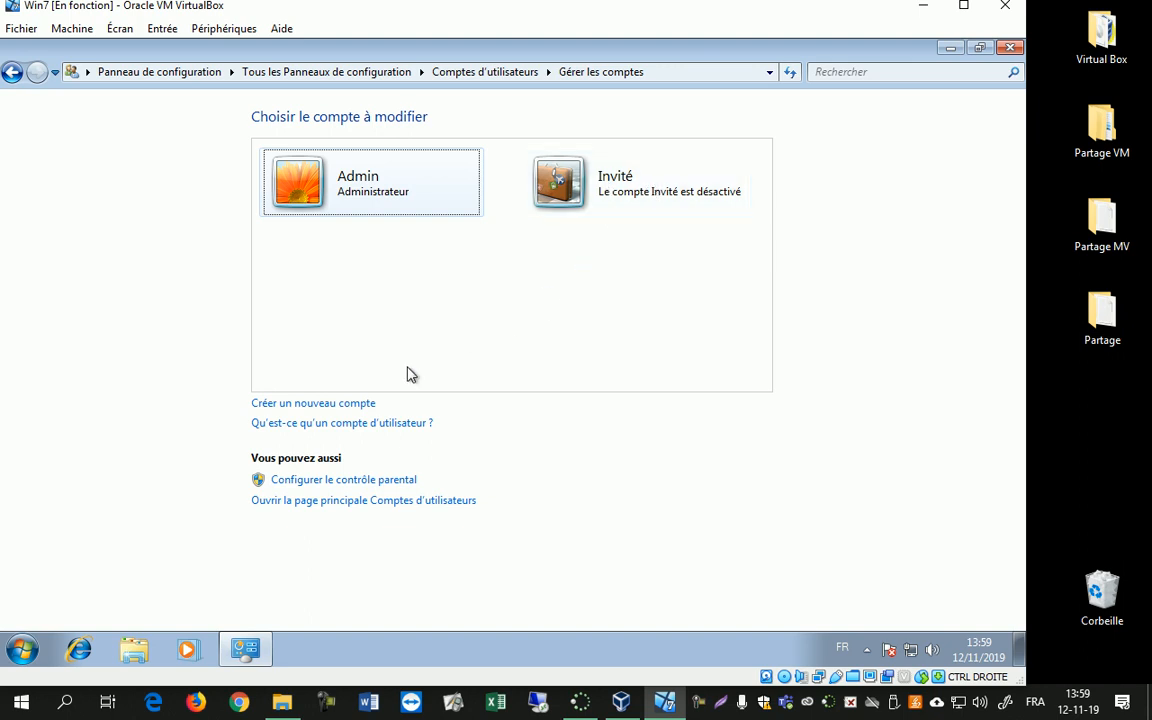
{"action": "left_click", "coordinate": [289, 408]}
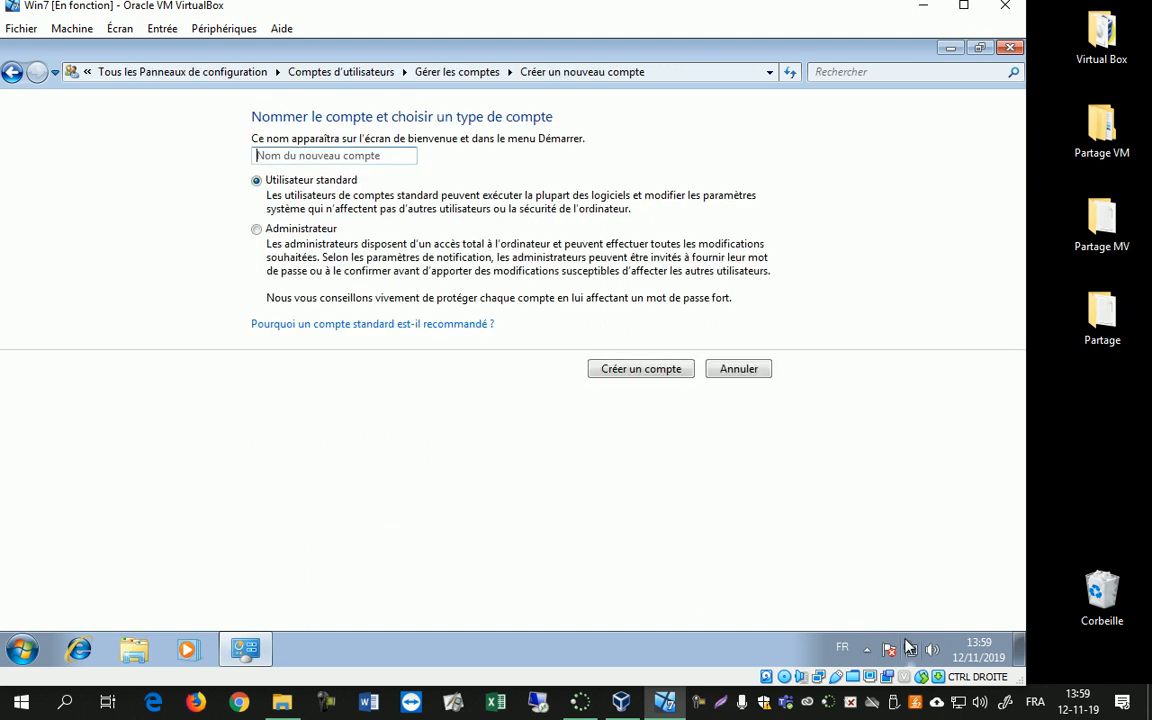
{"action": "type", "text": "Utilisateur"}
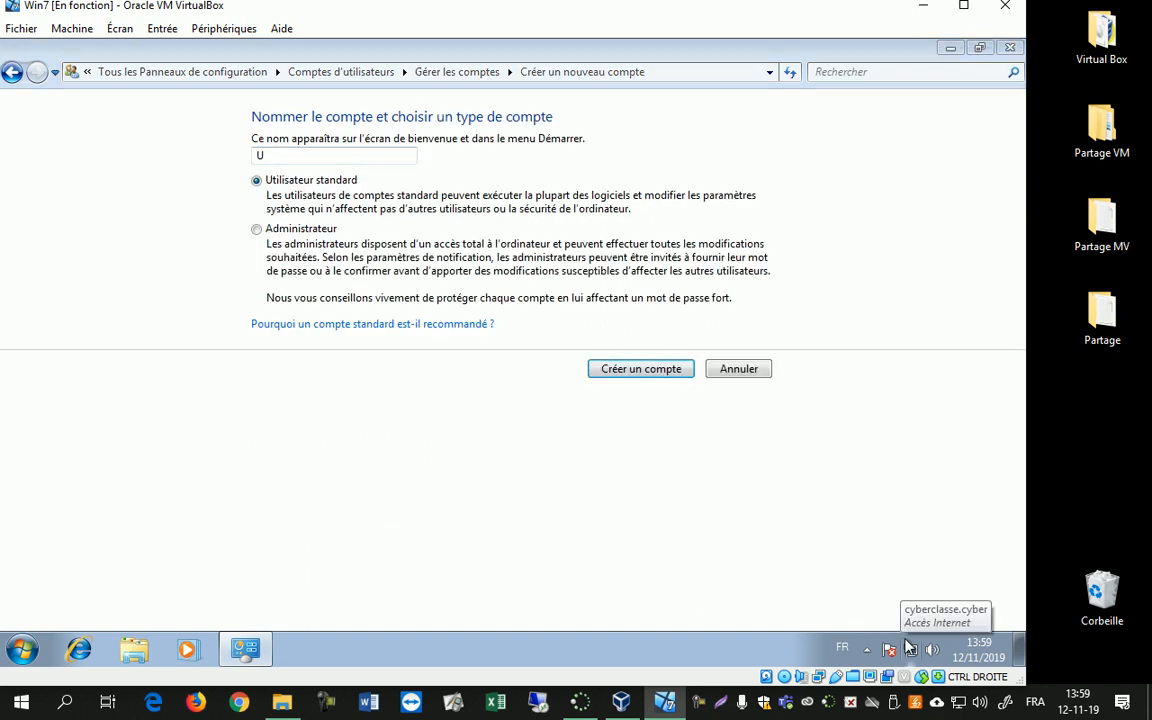
{"action": "left_click", "coordinate": [310, 155]}
{"action": "type", "text": "tilisateur"}
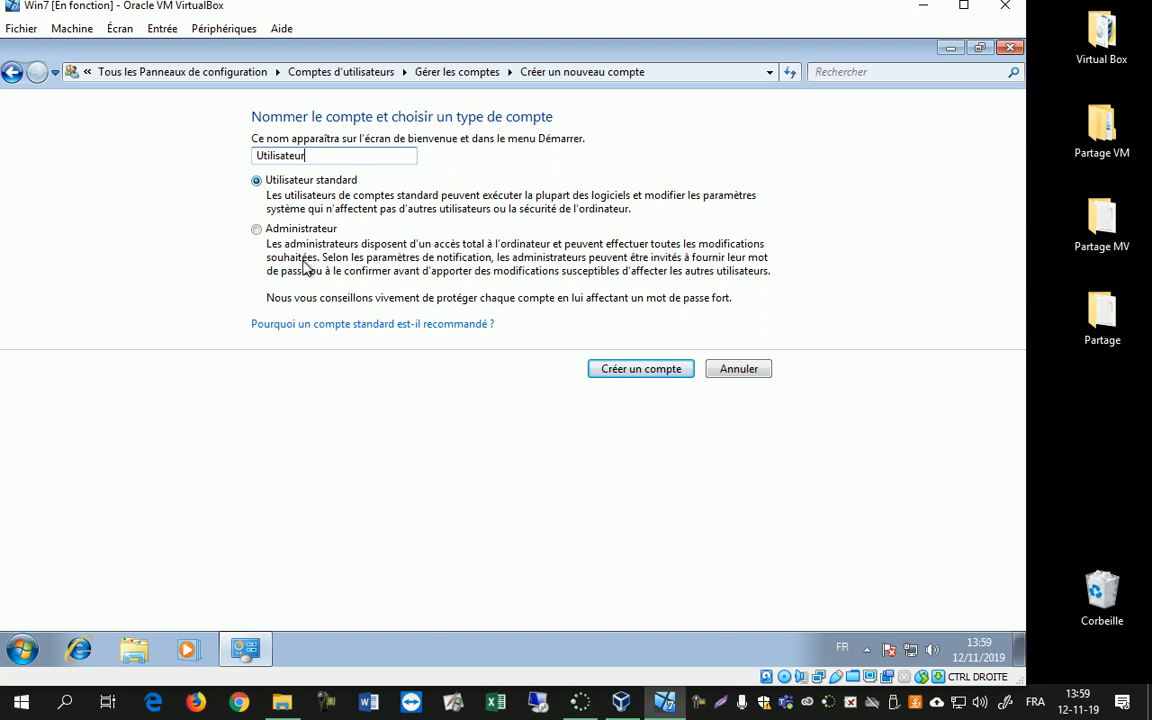
{"action": "left_click", "coordinate": [654, 375]}
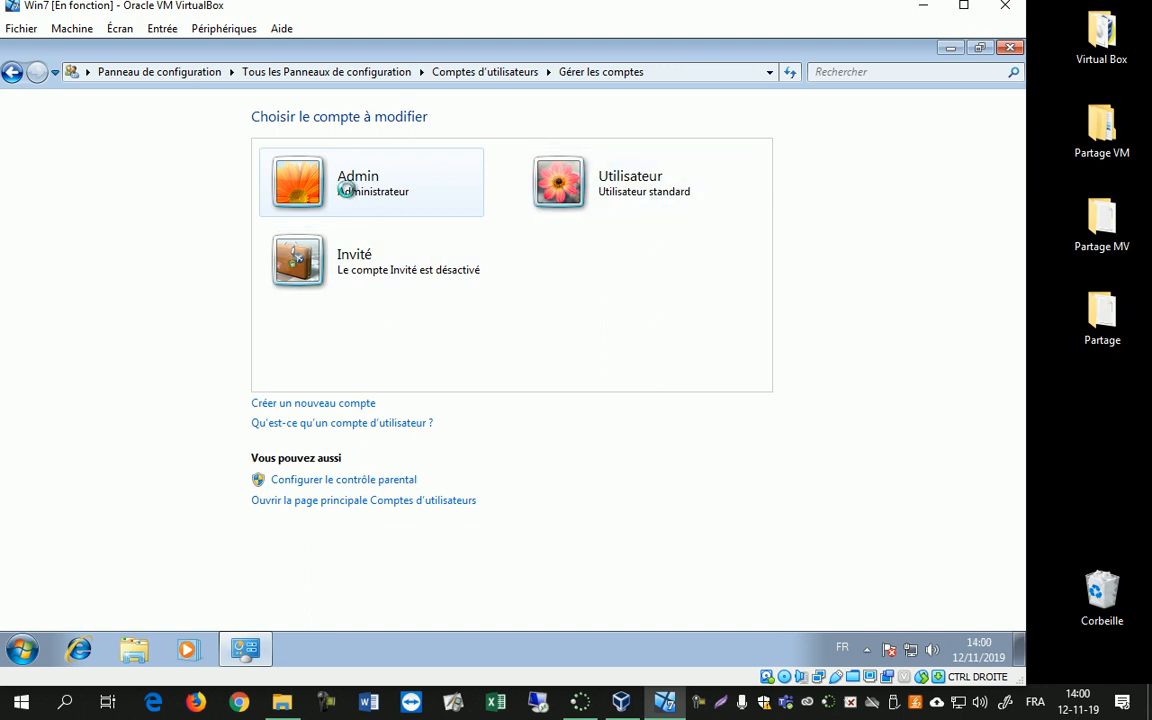
Step: Create a password for the Admin account, entering the account password and its confirmation without a hint
{"action": "left_click", "coordinate": [348, 196]}
{"action": "left_click", "coordinate": [325, 164]}
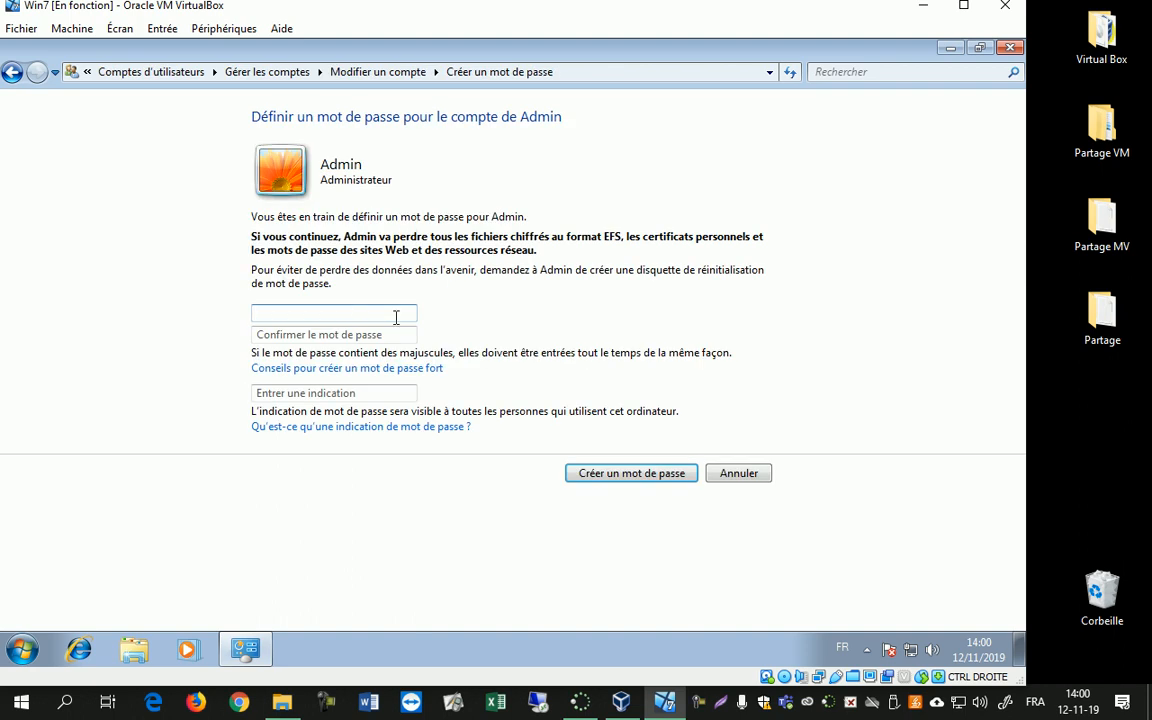
{"action": "type", "text": "•••"}
{"action": "key", "text": "Tab"}
{"action": "key", "text": "Tab"}
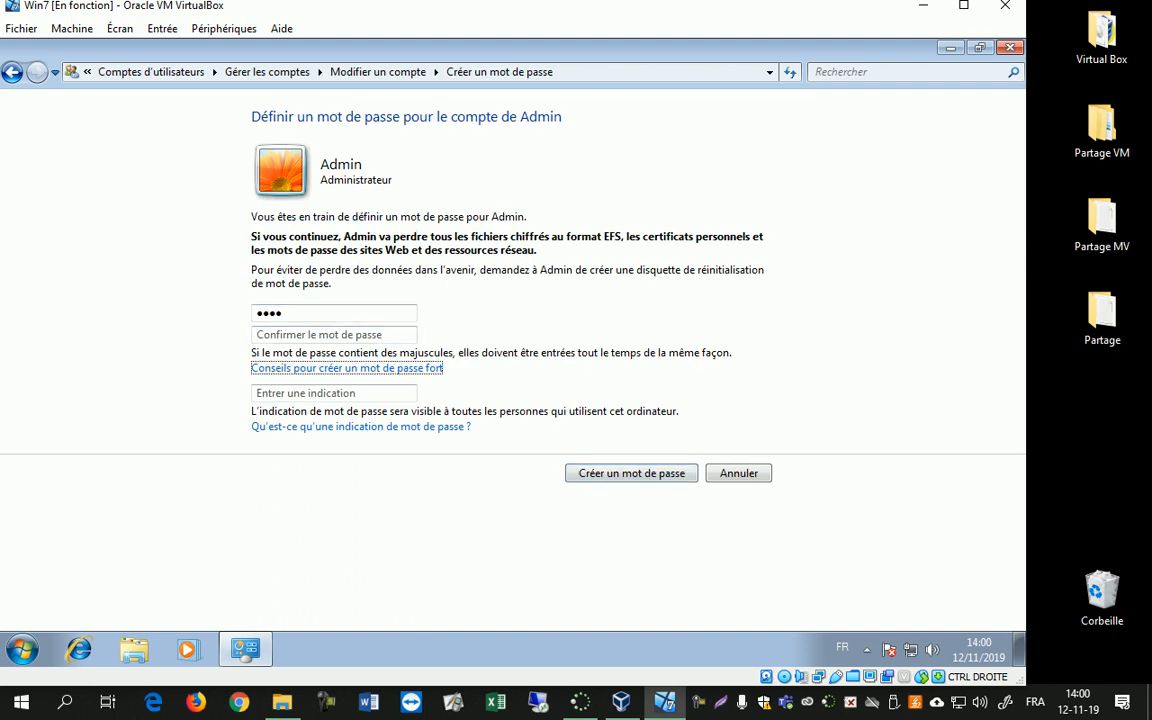
{"action": "double_click", "coordinate": [311, 314]}
{"action": "left_click", "coordinate": [311, 314]}
{"action": "type", "text": "••"}
{"action": "left_click", "coordinate": [317, 334]}
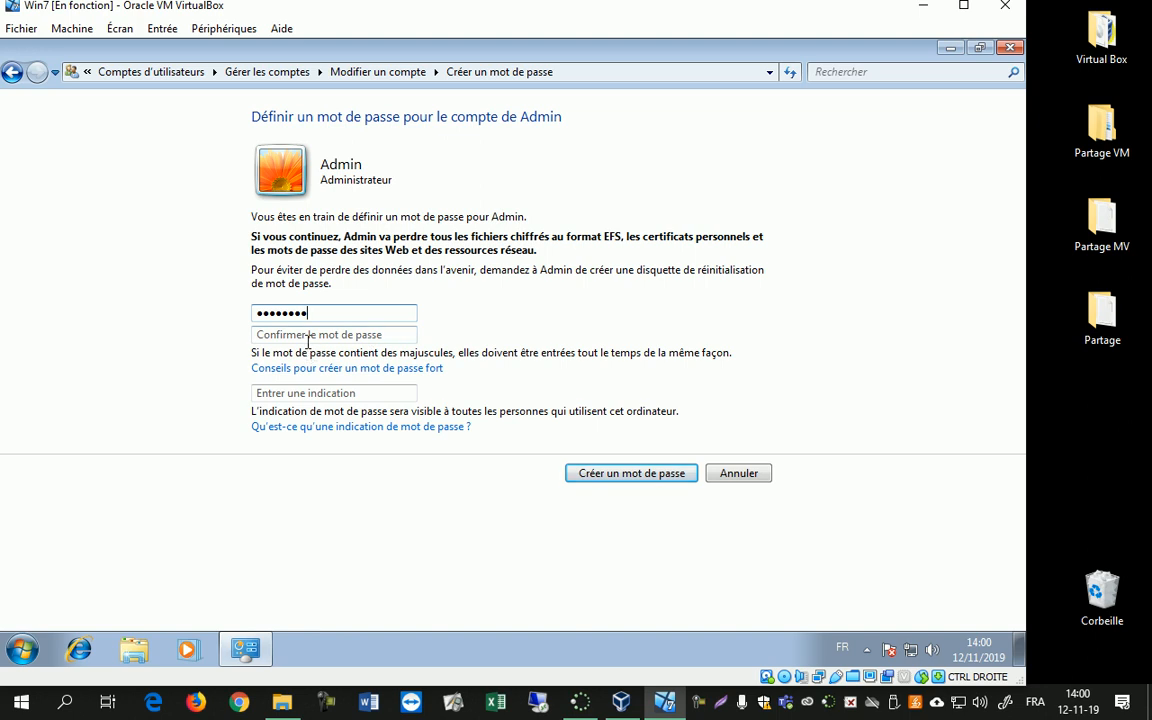
{"action": "type", "text": "•"}
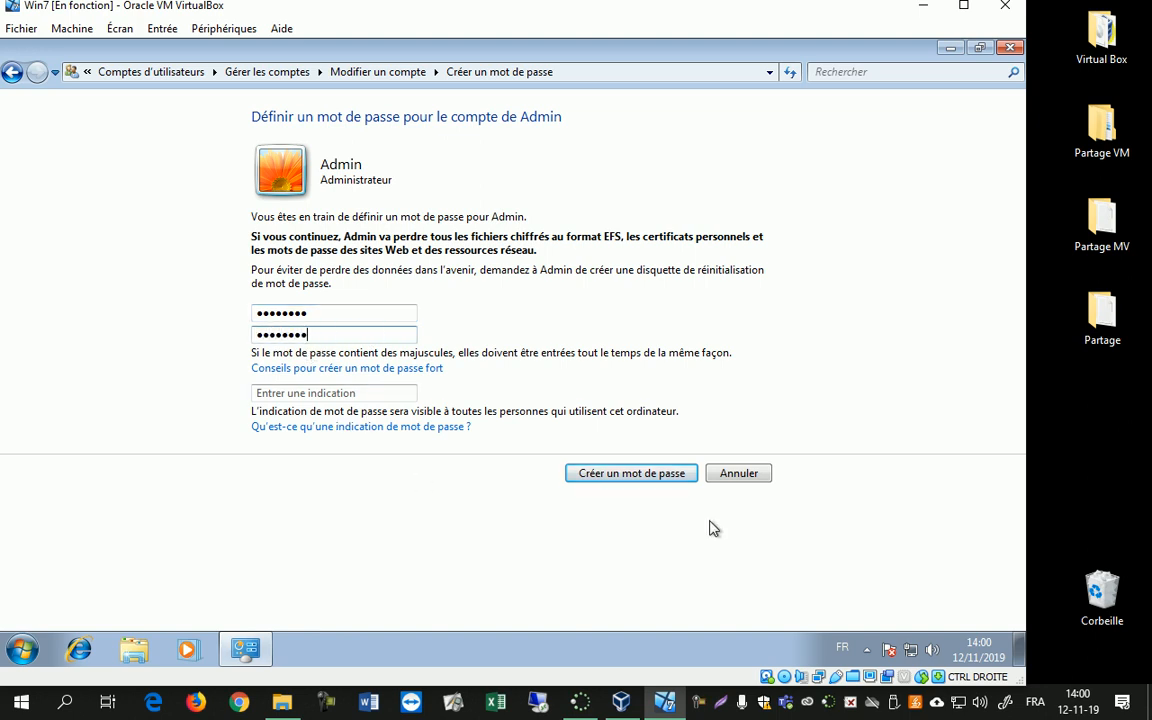
{"action": "left_click", "coordinate": [637, 474]}
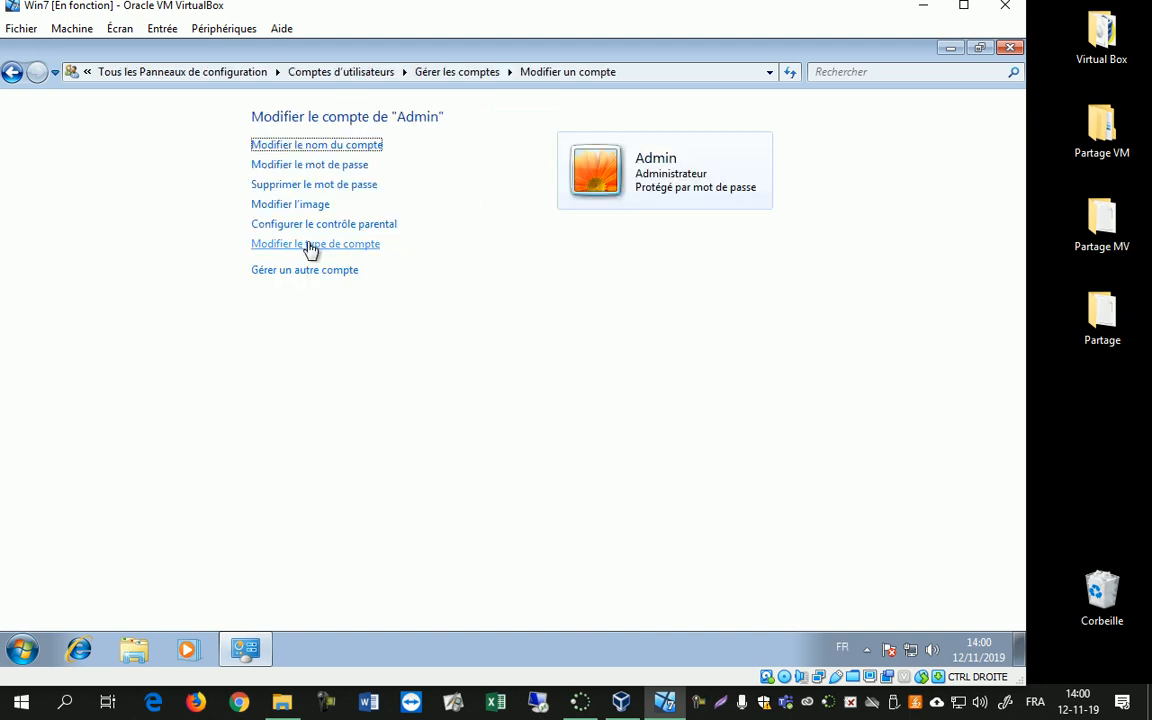
Step: Close the account management window and switch the Windows session from Admin to the Utilisateur account
{"action": "left_click", "coordinate": [332, 275]}
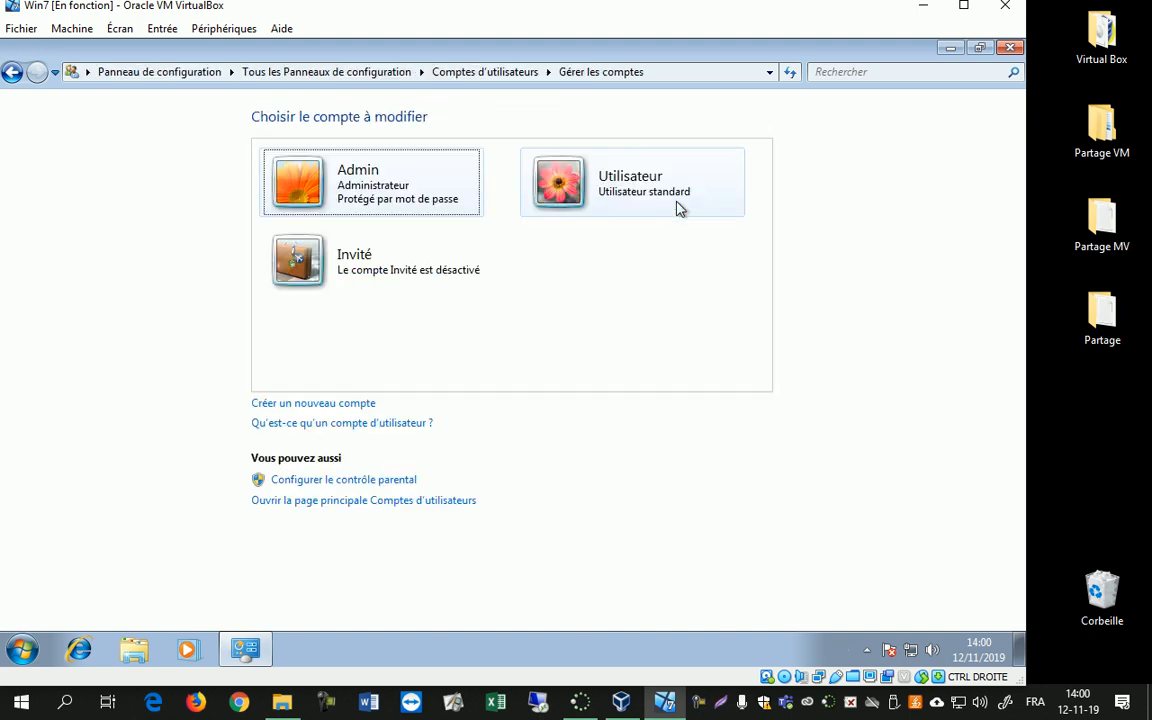
{"action": "left_click", "coordinate": [1010, 47]}
{"action": "left_click", "coordinate": [24, 651]}
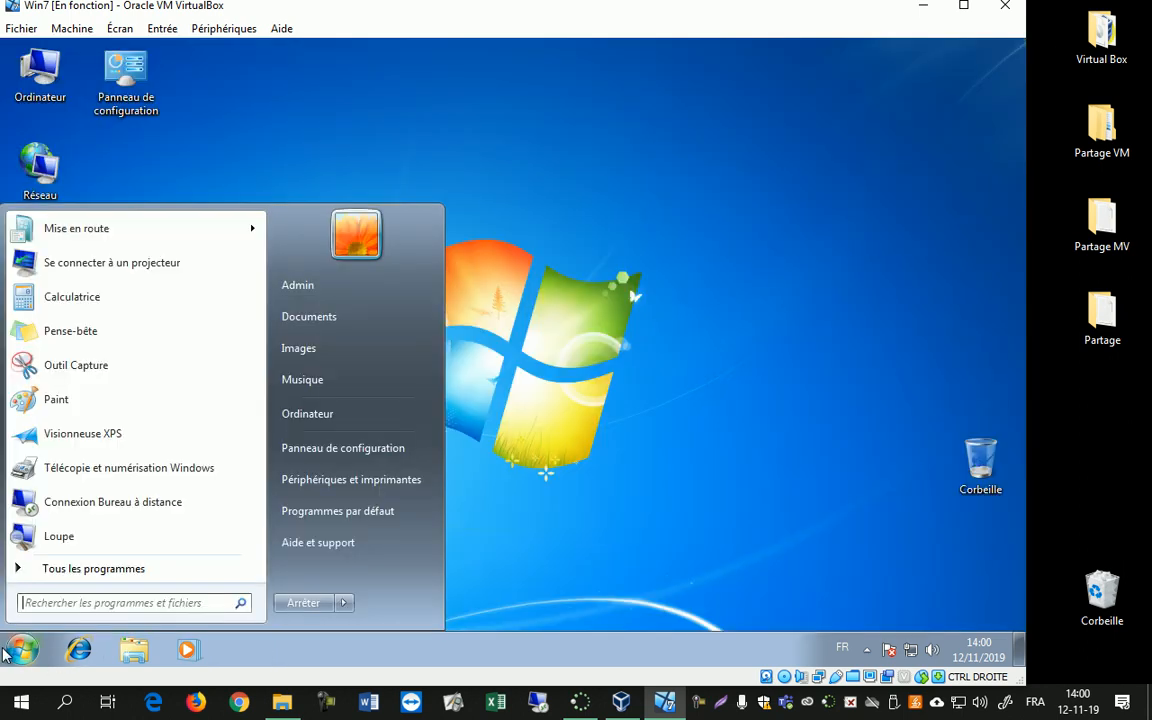
{"action": "left_click", "coordinate": [345, 605]}
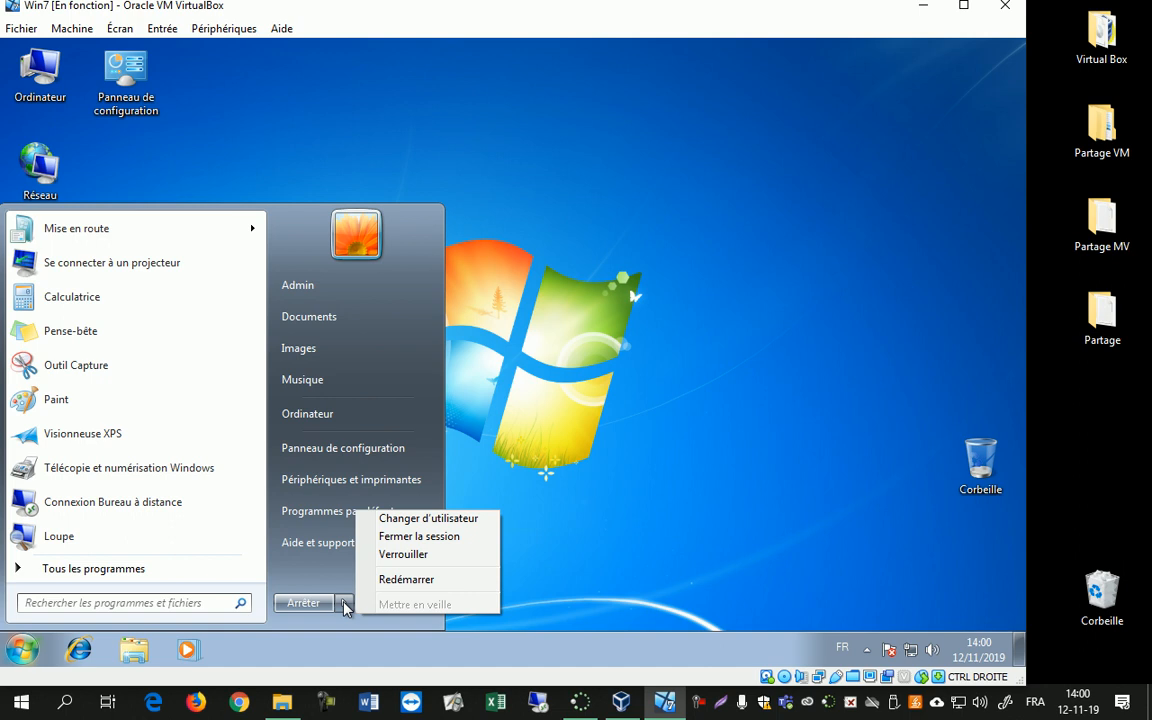
{"action": "left_click", "coordinate": [440, 520]}
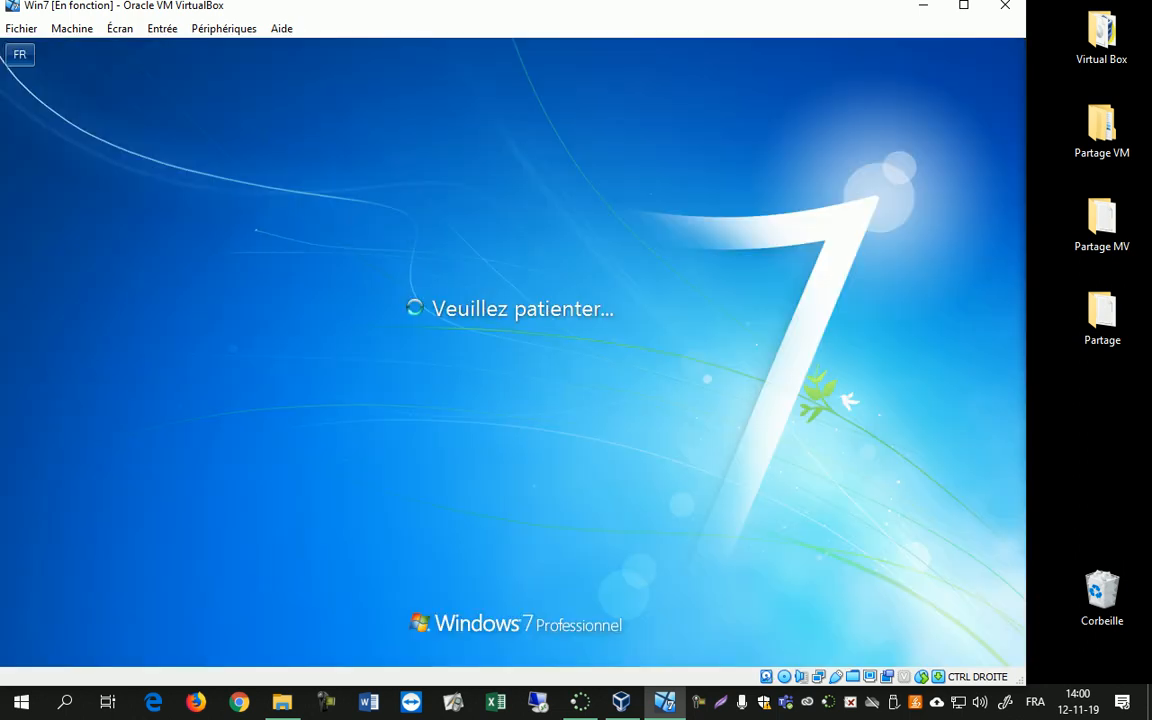
{"action": "left_click", "coordinate": [595, 425]}
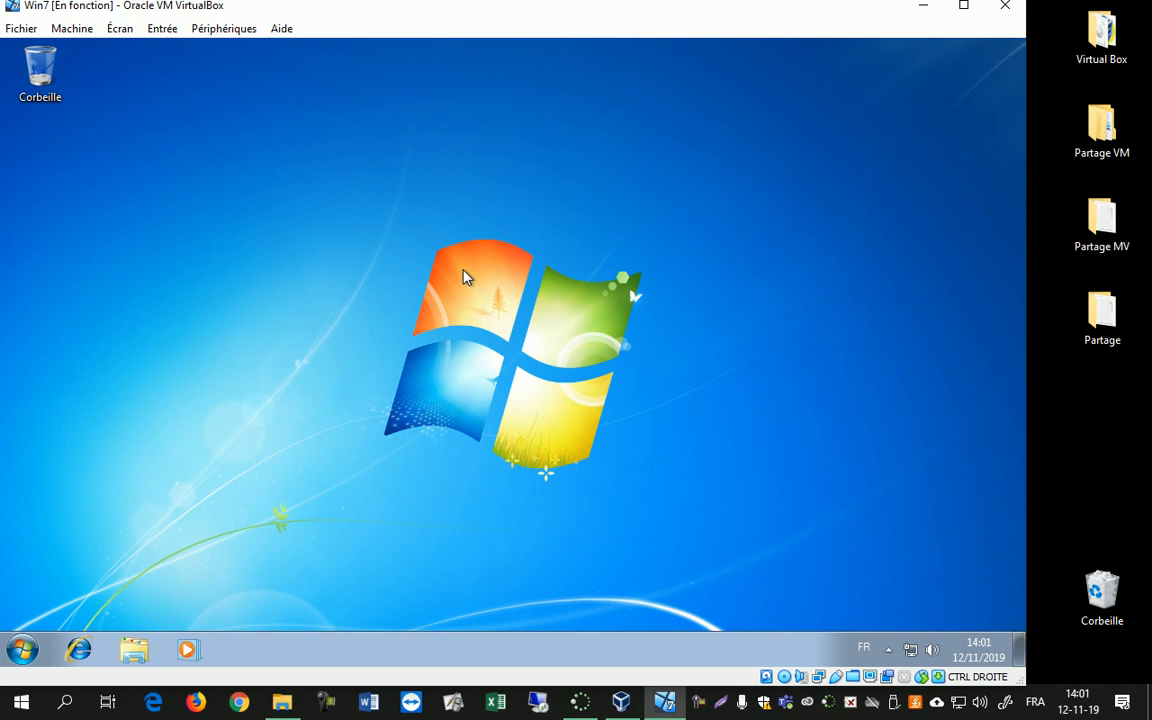
Step: Check the account shown in the Start menu and open the Panneau de configuration in the Utilisateur session
{"action": "left_click", "coordinate": [20, 651]}
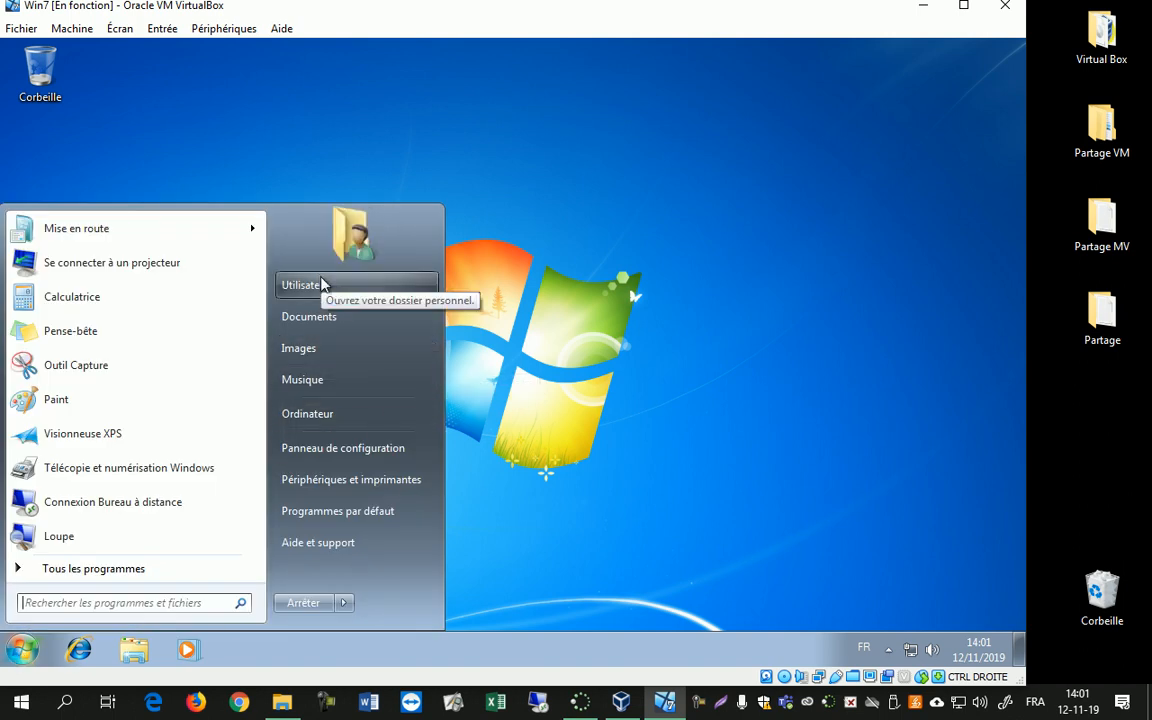
{"action": "left_click", "coordinate": [636, 343]}
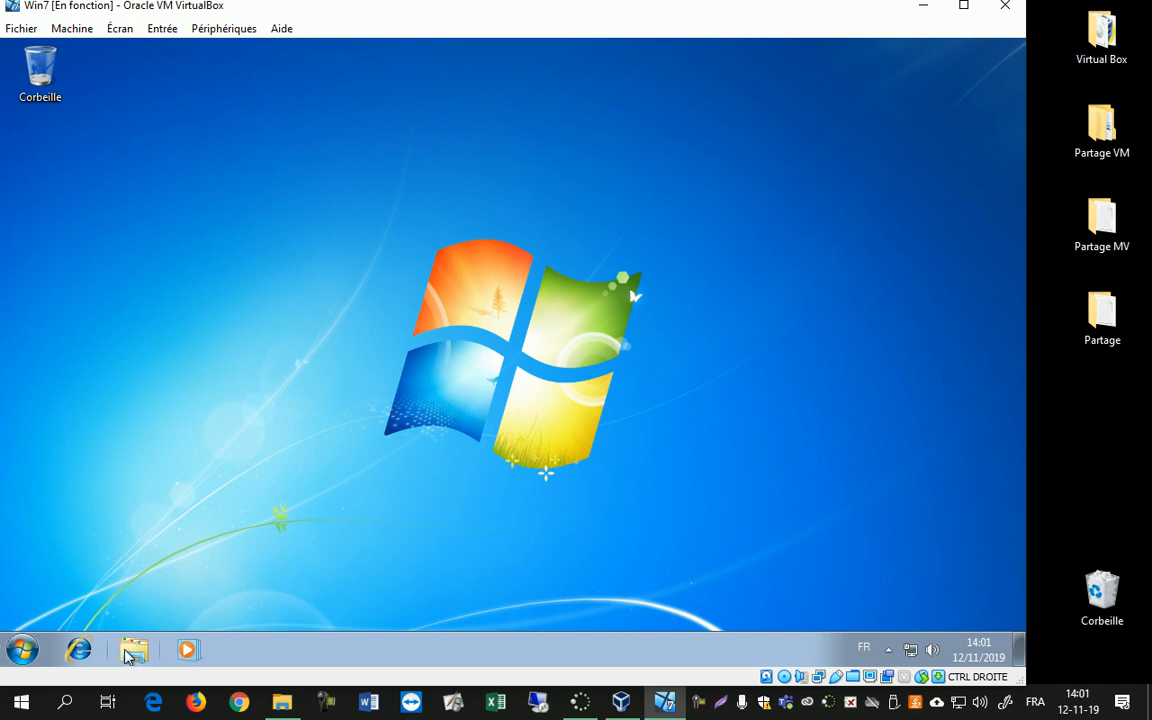
{"action": "left_click", "coordinate": [22, 650]}
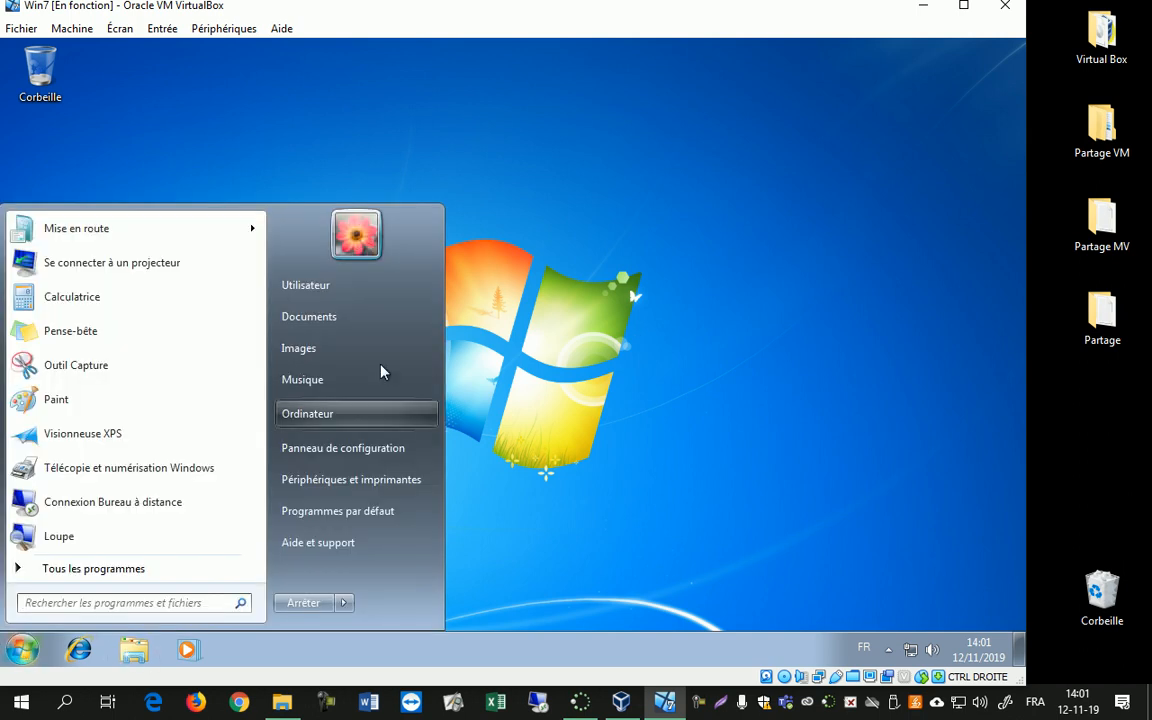
{"action": "left_click", "coordinate": [368, 453]}
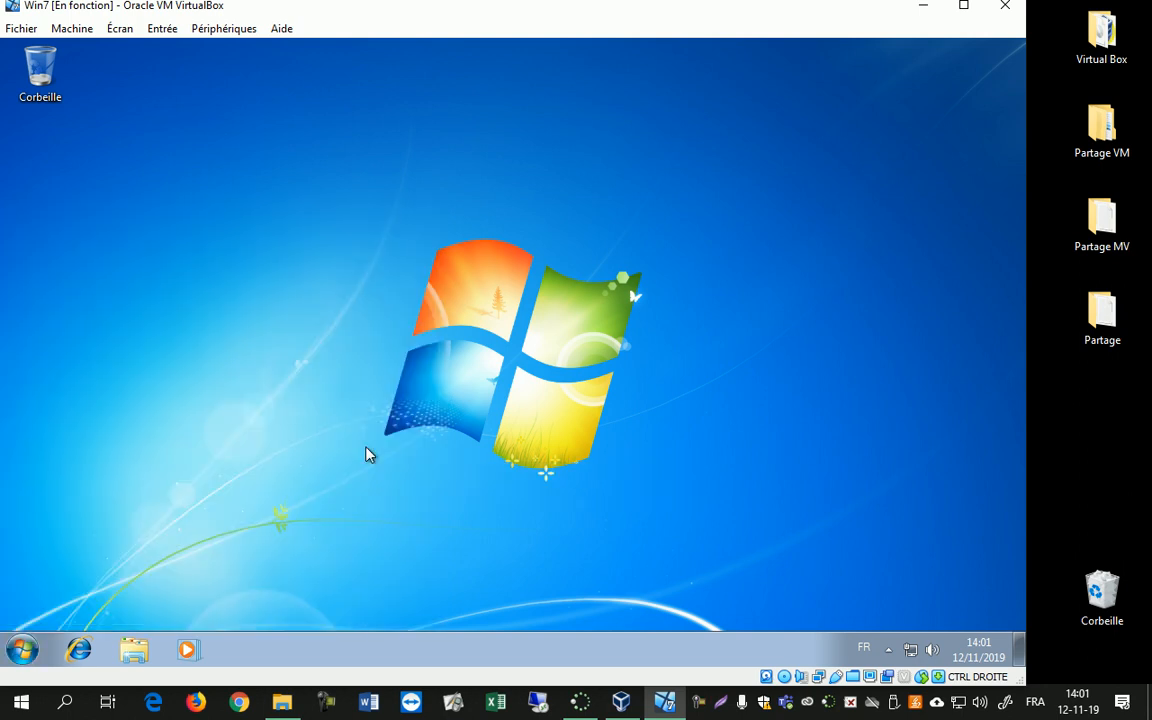
{"action": "left_click", "coordinate": [828, 90]}
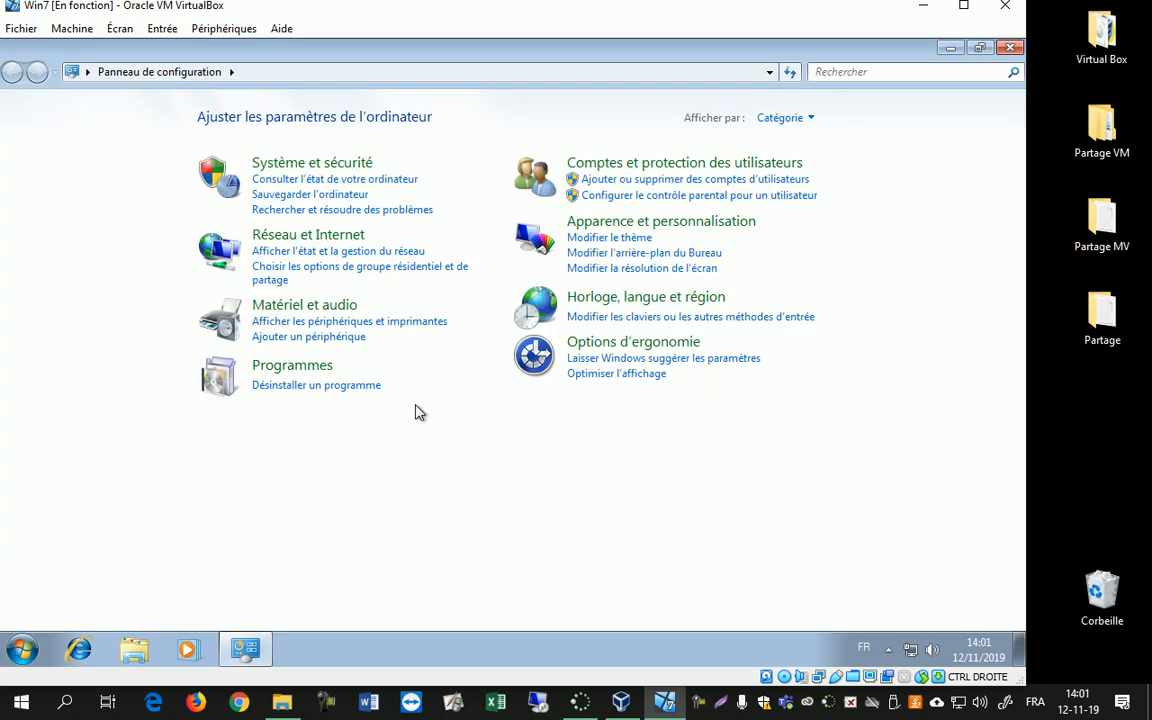
Step: Display the Panneau de configuration items as Grandes icônes and look through the list
{"action": "left_click", "coordinate": [785, 117]}
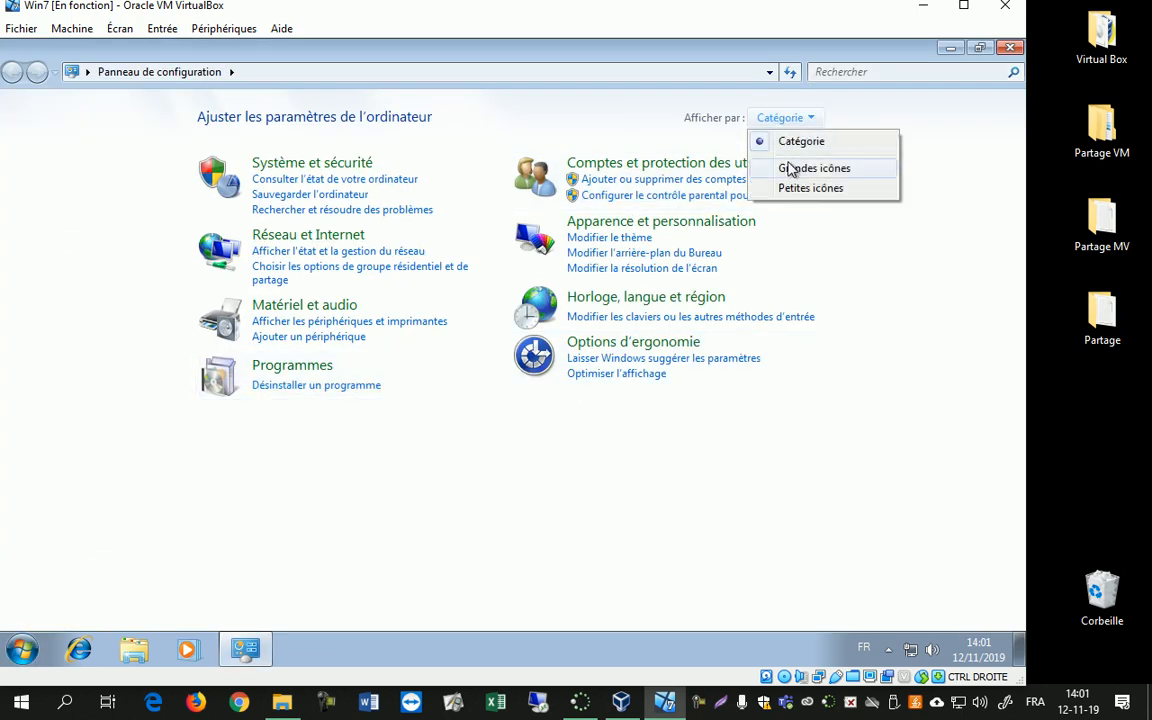
{"action": "left_click", "coordinate": [787, 167]}
{"action": "scroll", "coordinate": [563, 211], "scroll_direction": "down", "scroll_amount": 2}
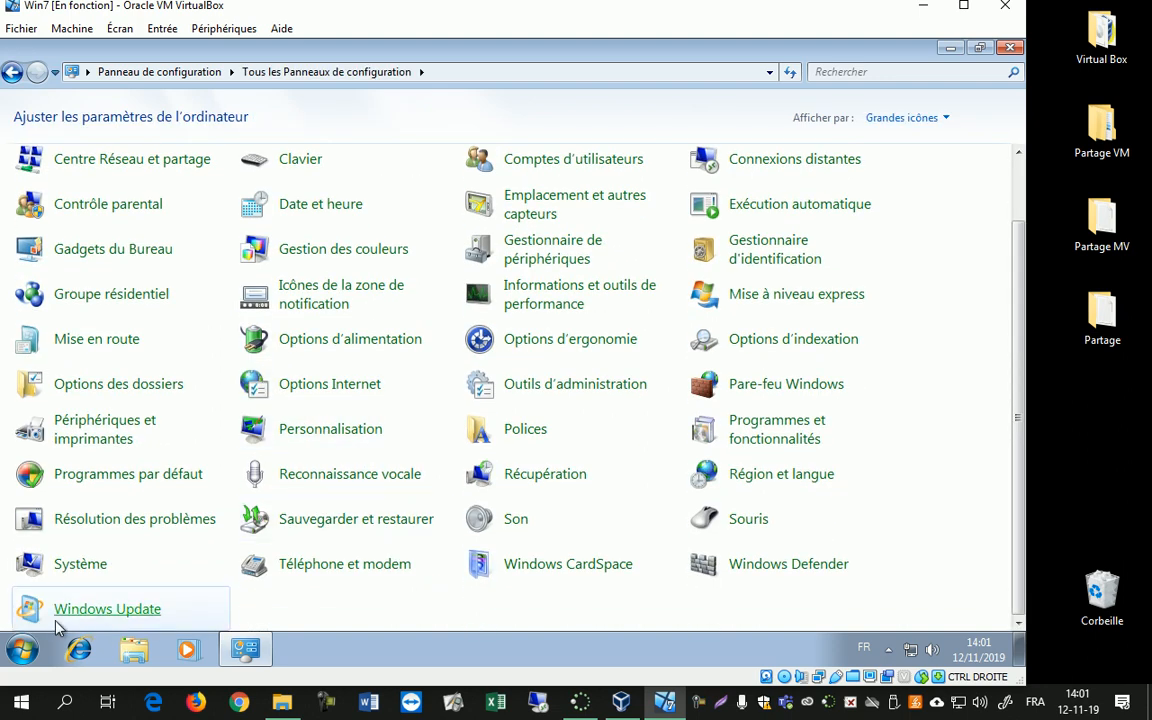
Step: Open the Système information and try to modify the computer name and workgroup settings without entering the Admin password, closing by refusing authorization
{"action": "left_click", "coordinate": [85, 566]}
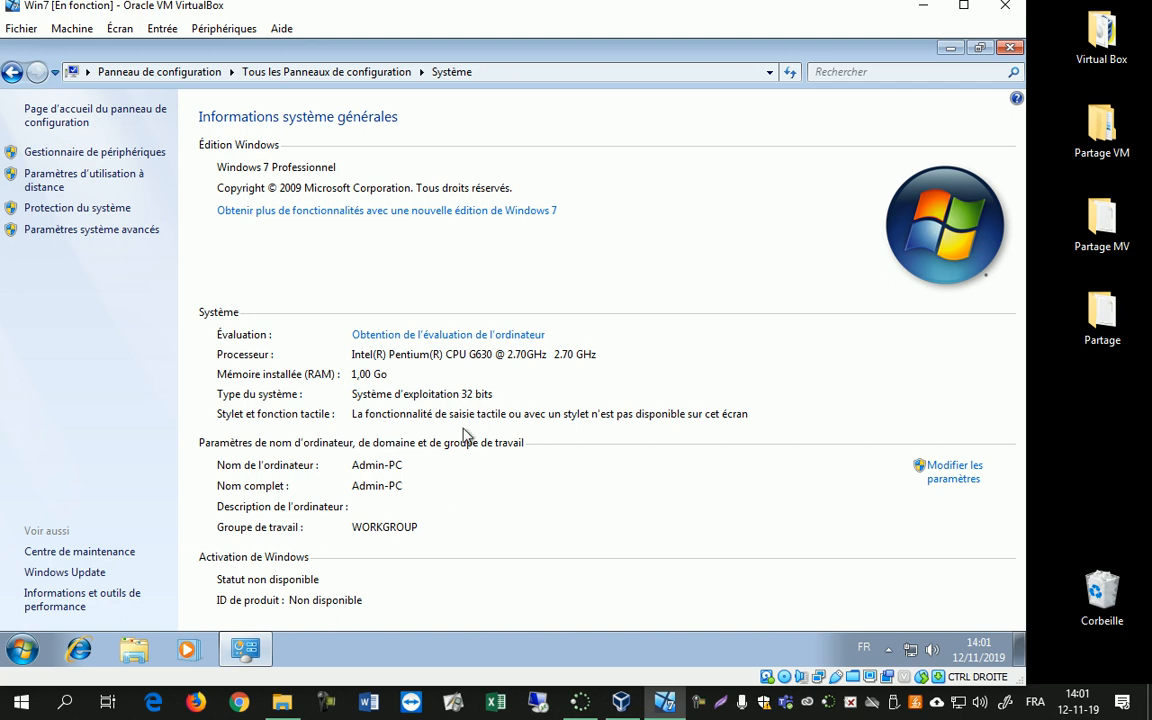
{"action": "left_click", "coordinate": [955, 472]}
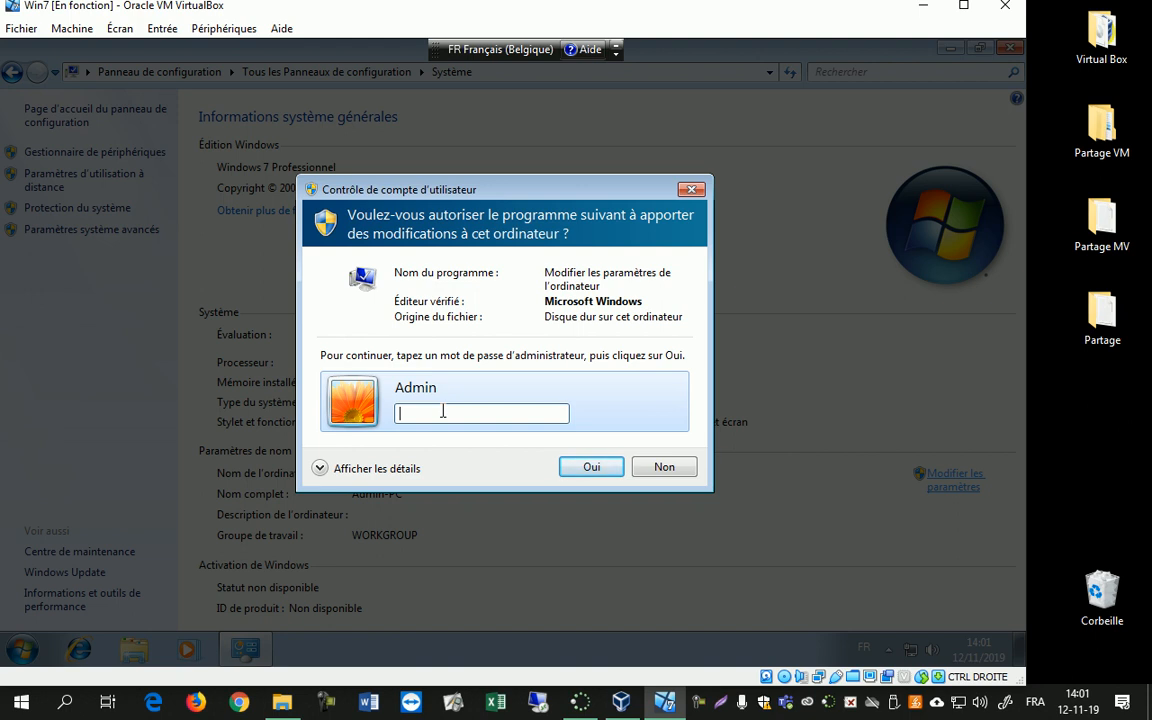
{"action": "left_click", "coordinate": [590, 467]}
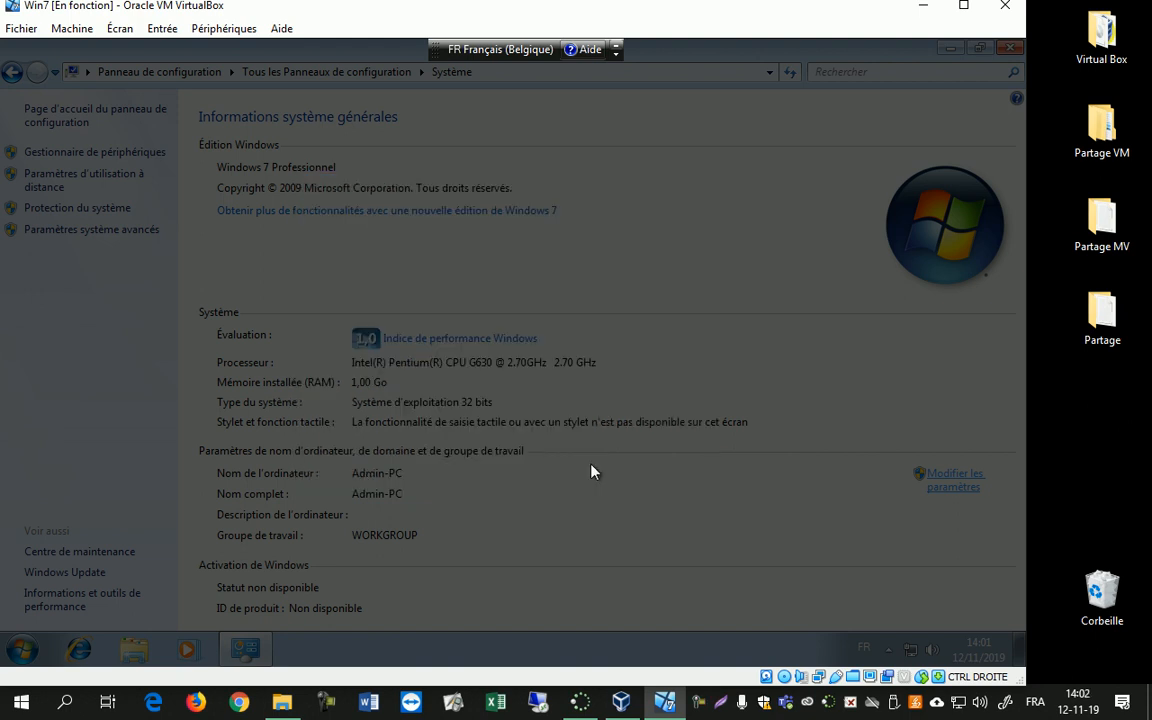
{"action": "left_click", "coordinate": [591, 481]}
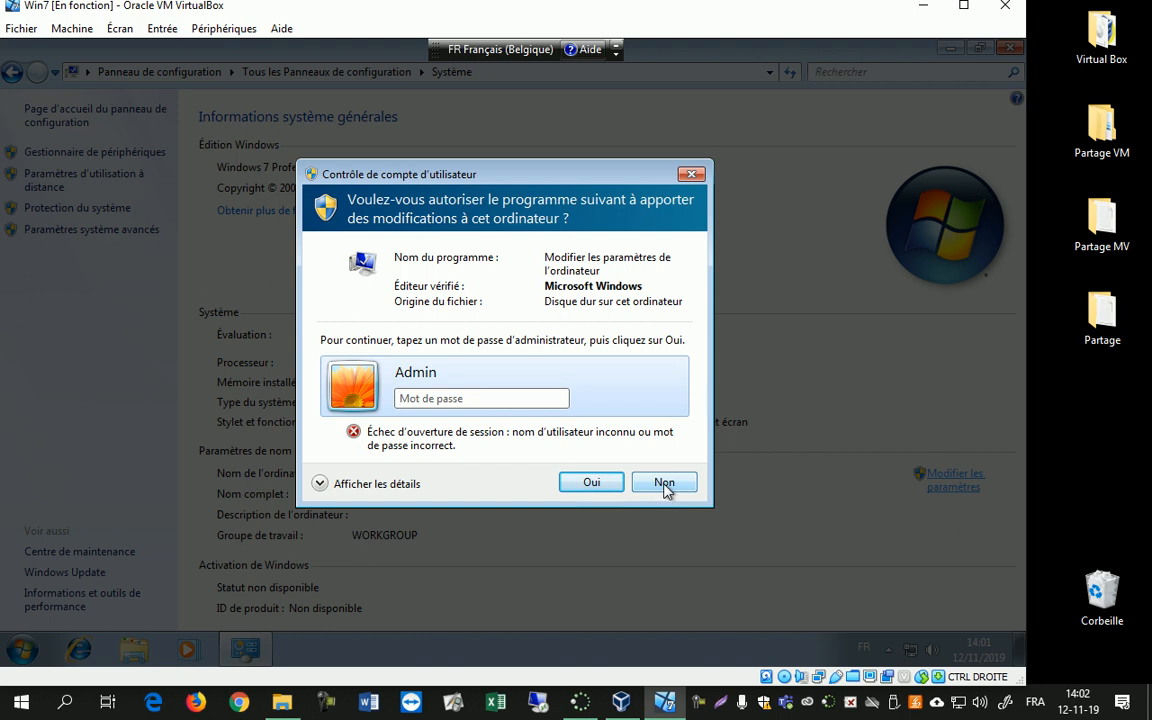
{"action": "left_click", "coordinate": [665, 484]}
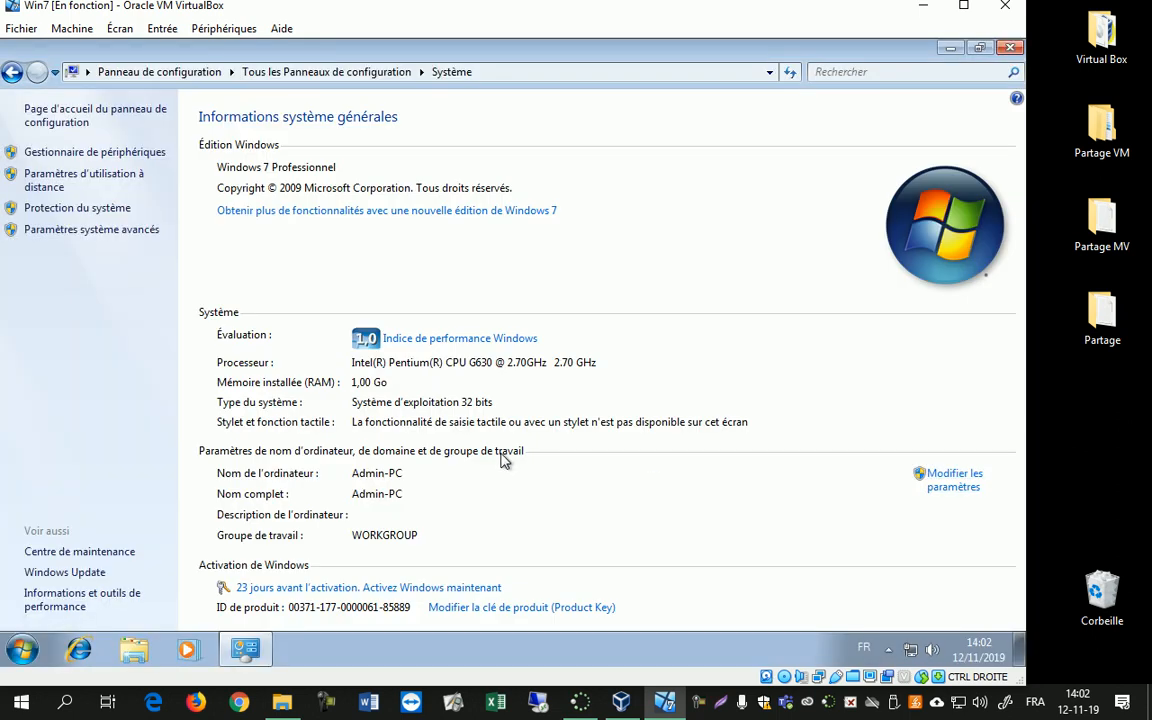
Step: Open the computer name and workgroup settings for modification, authorizing the access with the Admin account password
{"action": "left_click", "coordinate": [925, 477]}
{"action": "type", "text": "••••"}
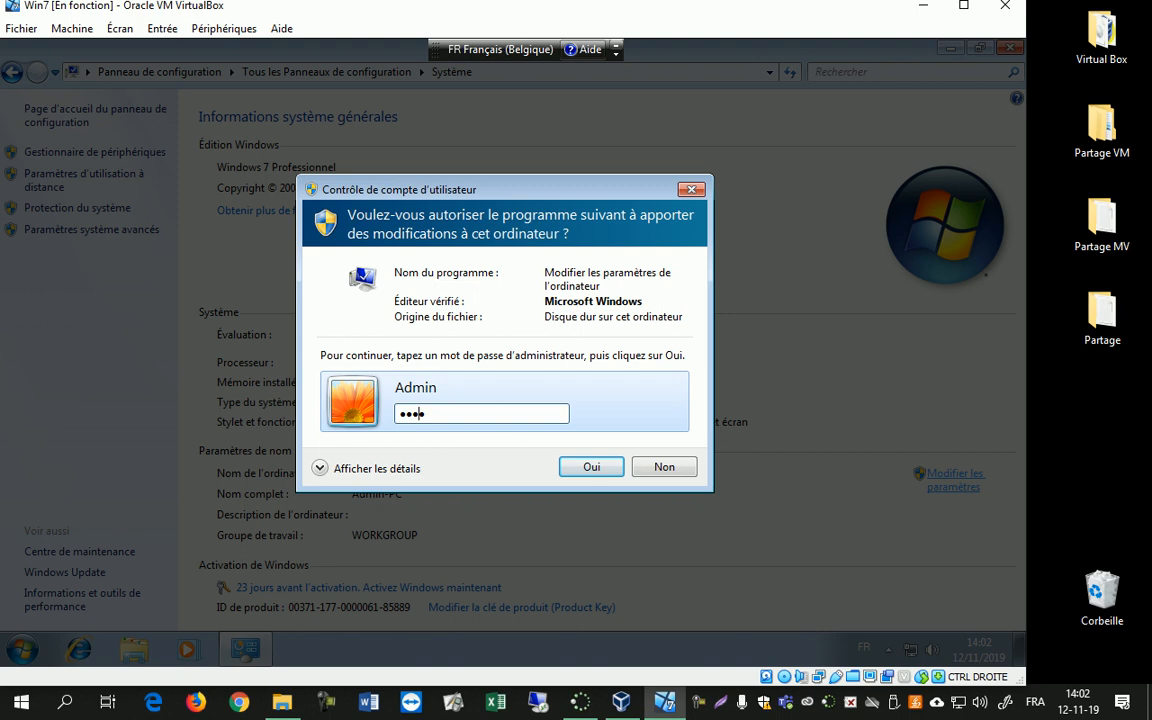
{"action": "type", "text": "••••"}
{"action": "left_click", "coordinate": [592, 468]}
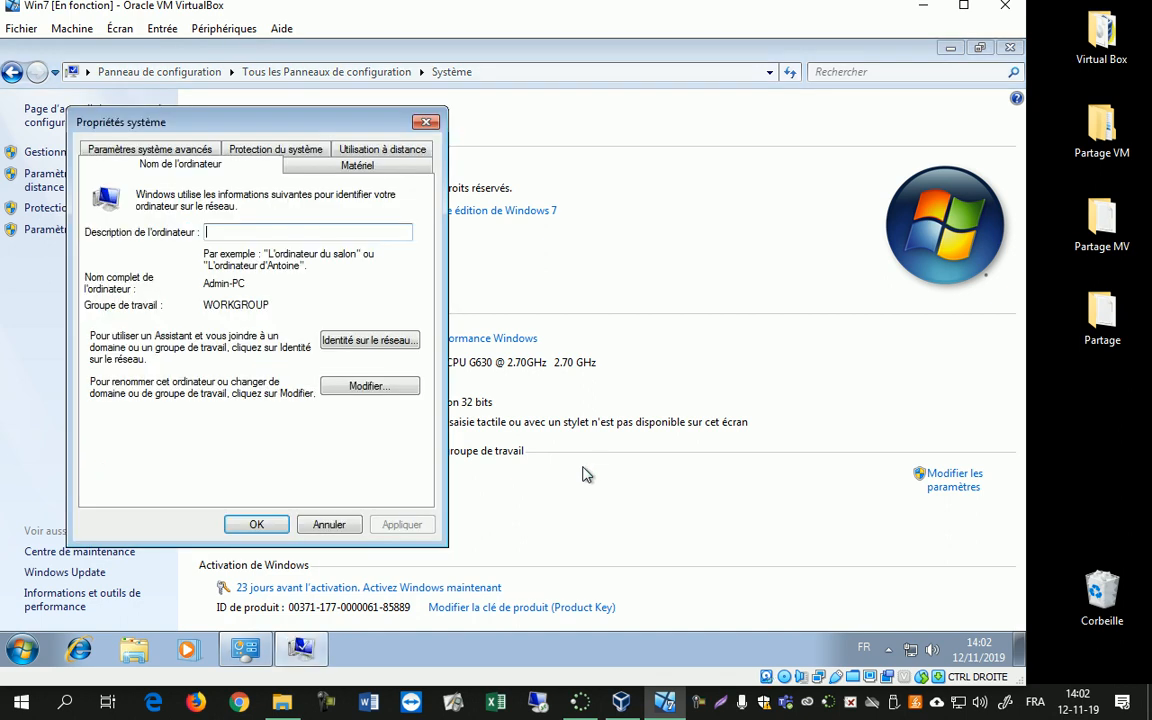
Step: Examine the Matériel settings in Propriétés système, cancel without changes and close the Système window
{"action": "left_click", "coordinate": [335, 171]}
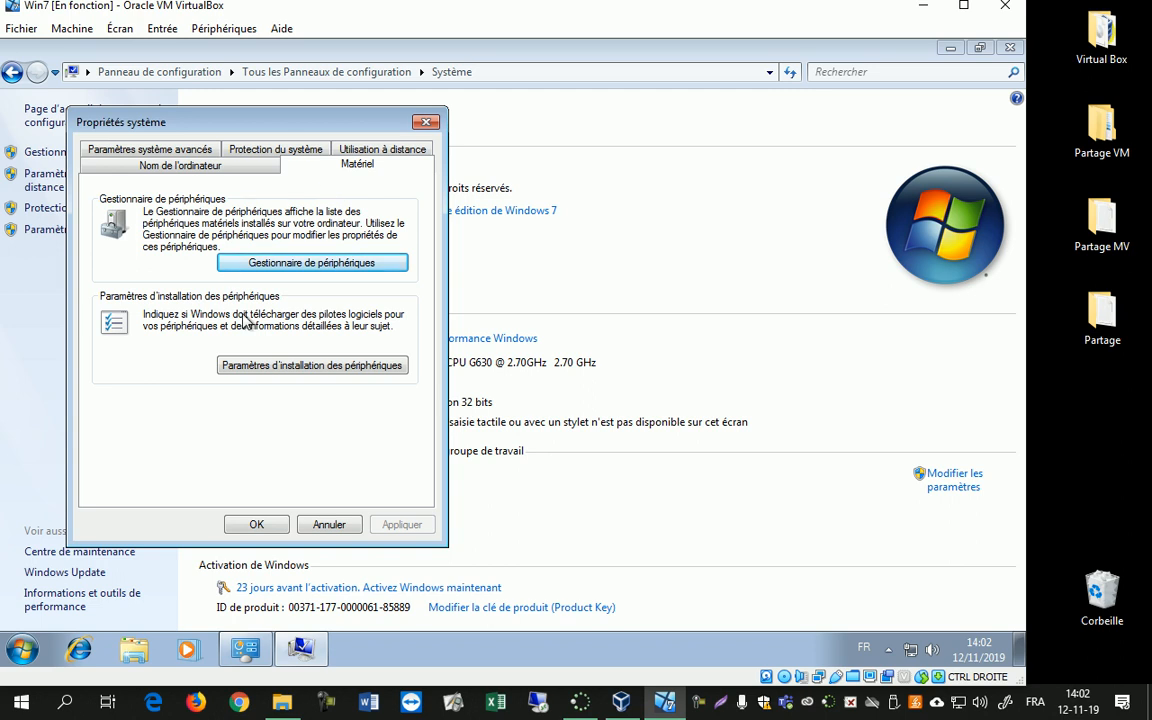
{"action": "left_click", "coordinate": [330, 525]}
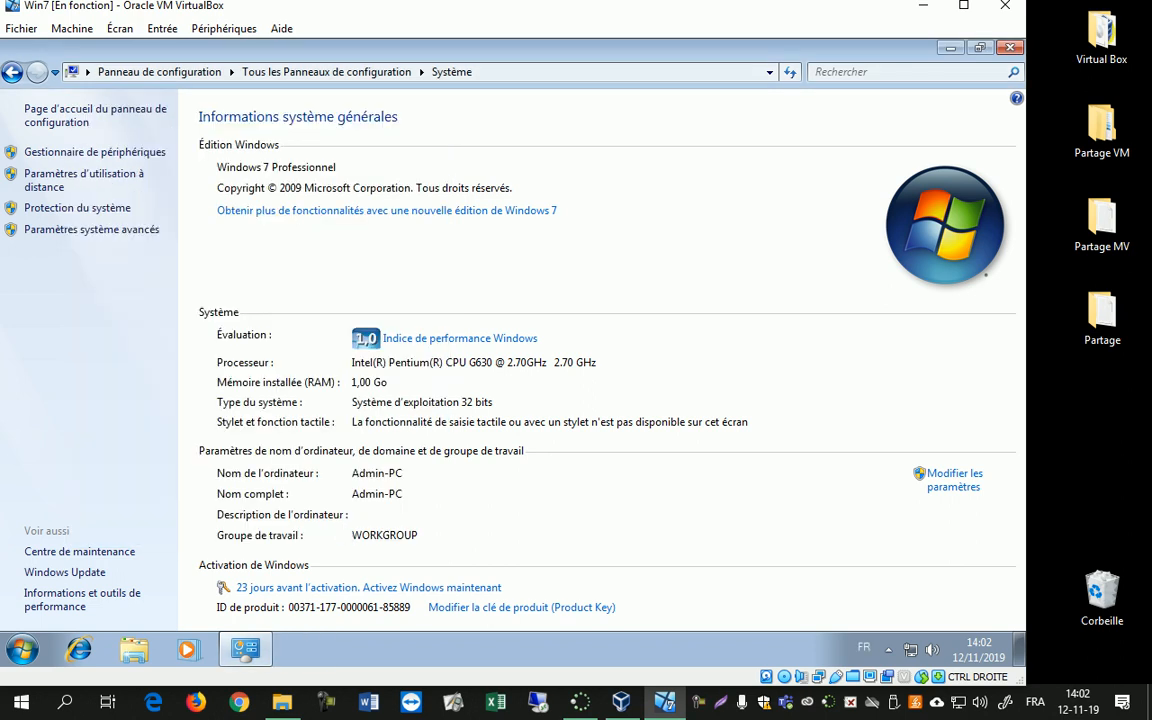
{"action": "left_click", "coordinate": [1012, 49]}
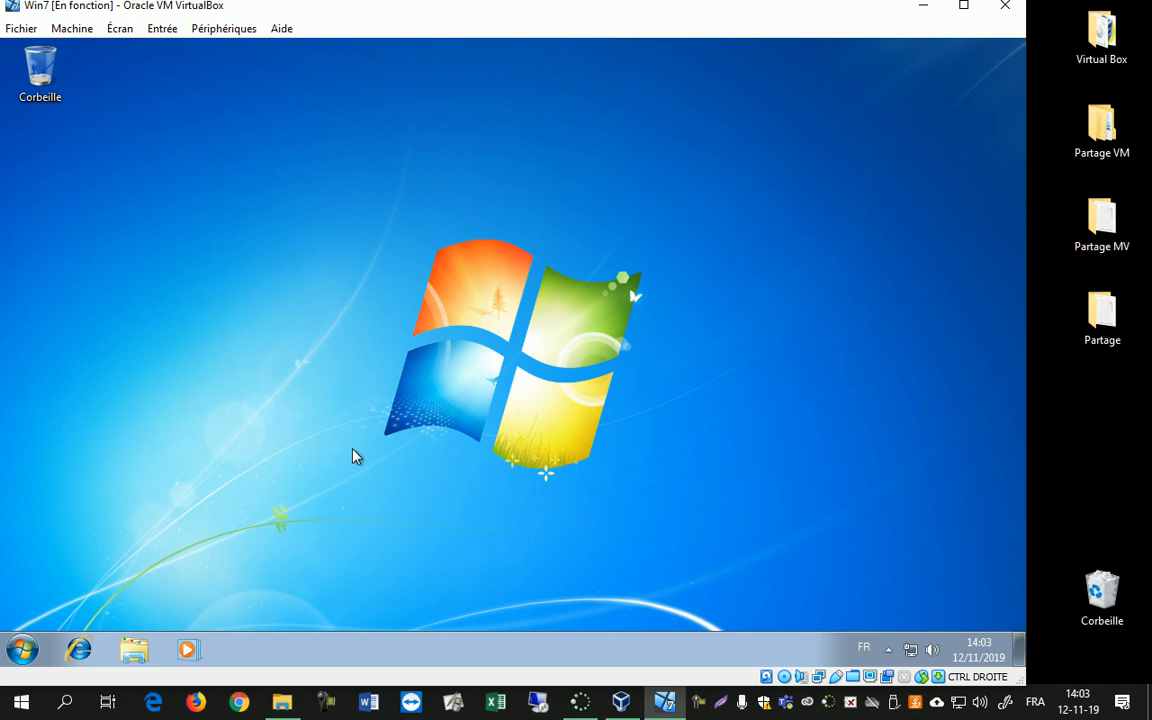
{"action": "left_click", "coordinate": [21, 650]}
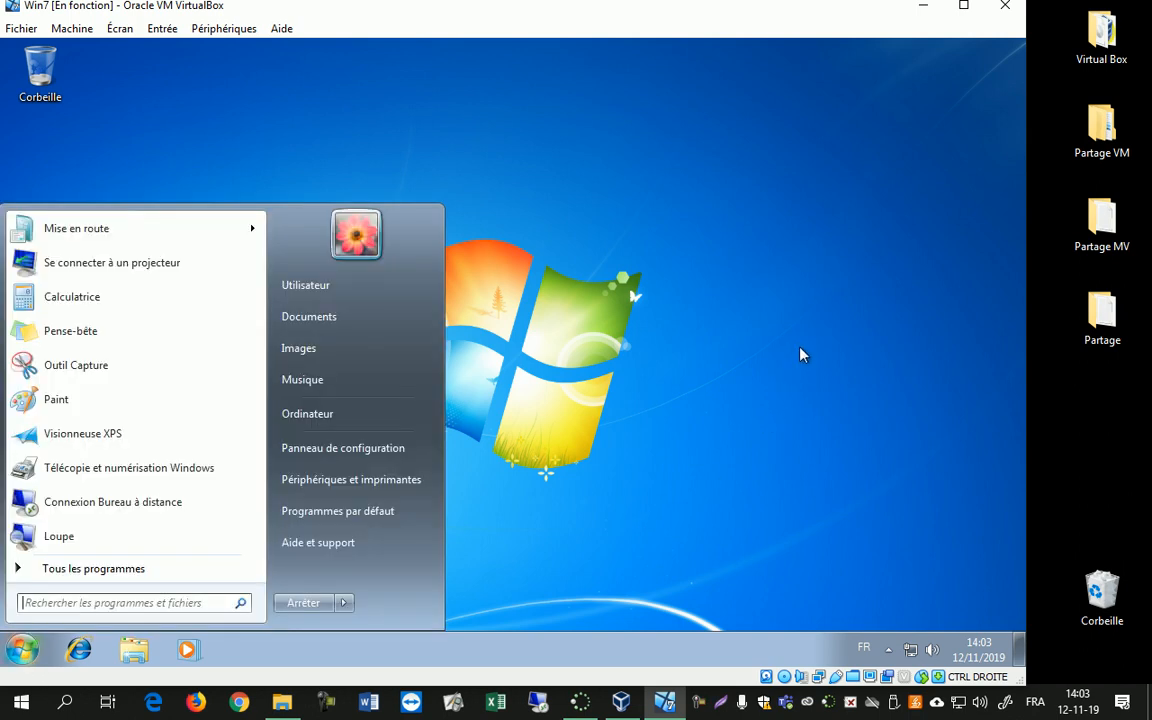
{"action": "left_click", "coordinate": [653, 424]}
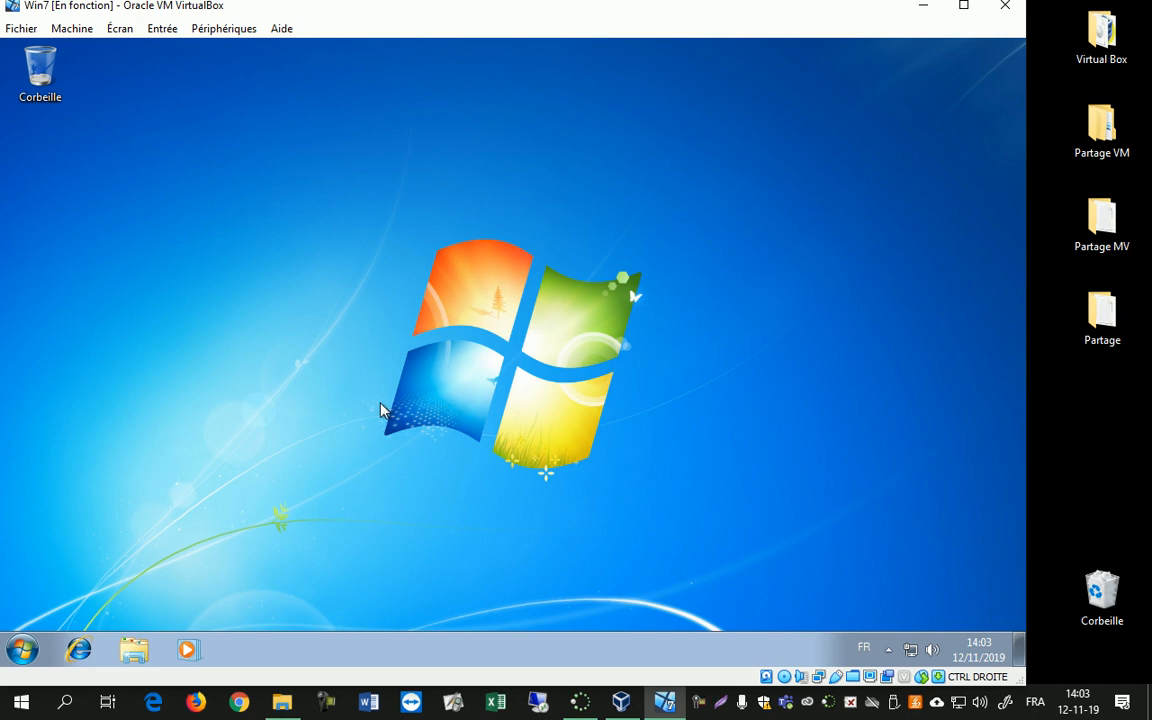
{"action": "key", "text": "super"}
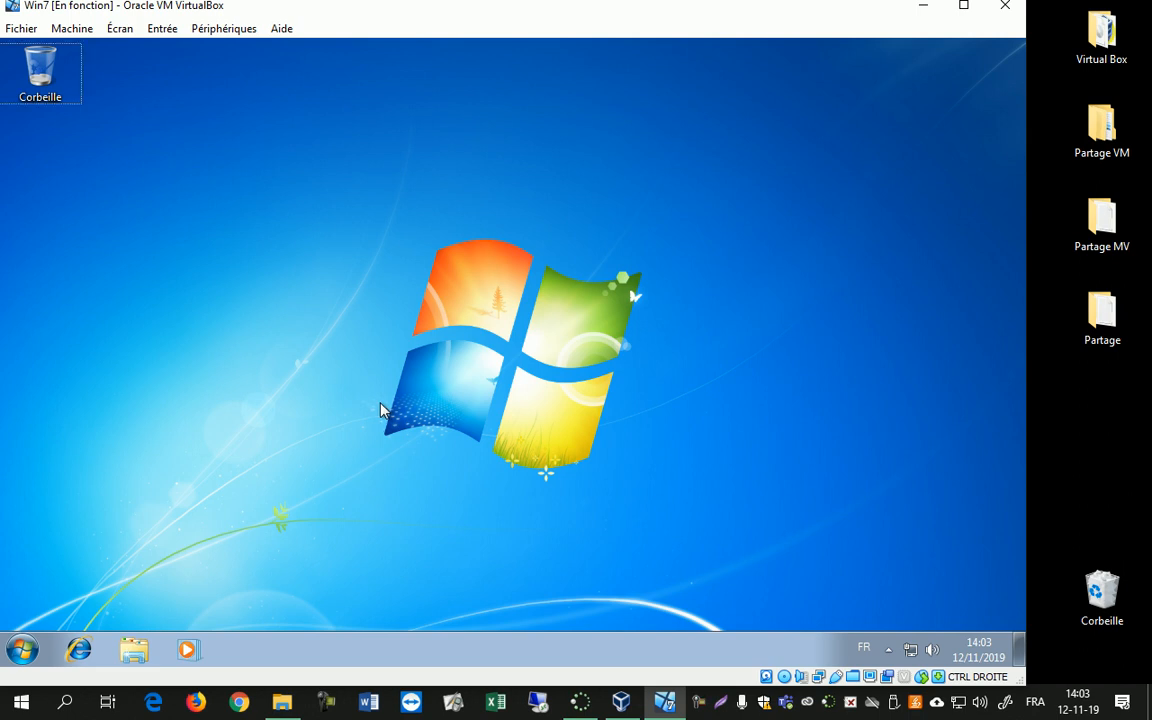